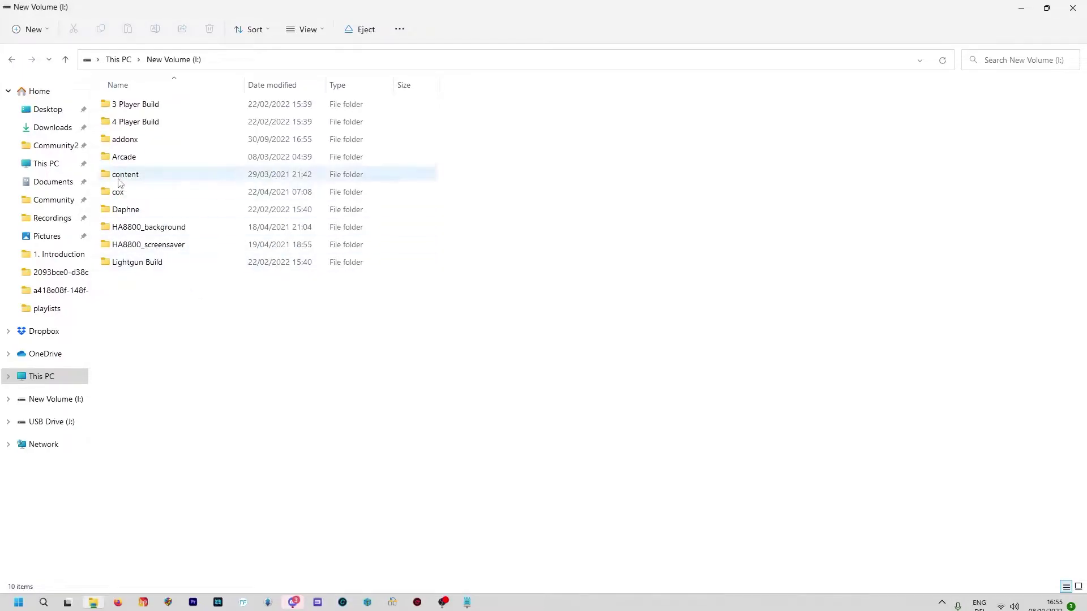
- Open the Arcade folder and select 10 Yard Fight, 96 Flag Rally, 1000 Miglia 1, 1942 and 1943
double_click(115, 162)
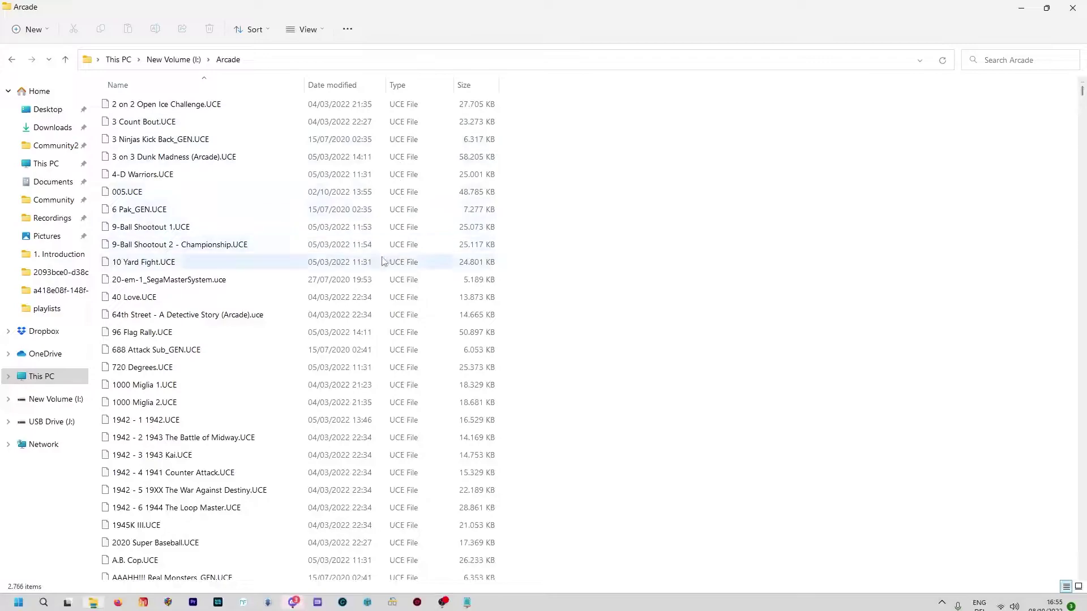
left_click(221, 270)
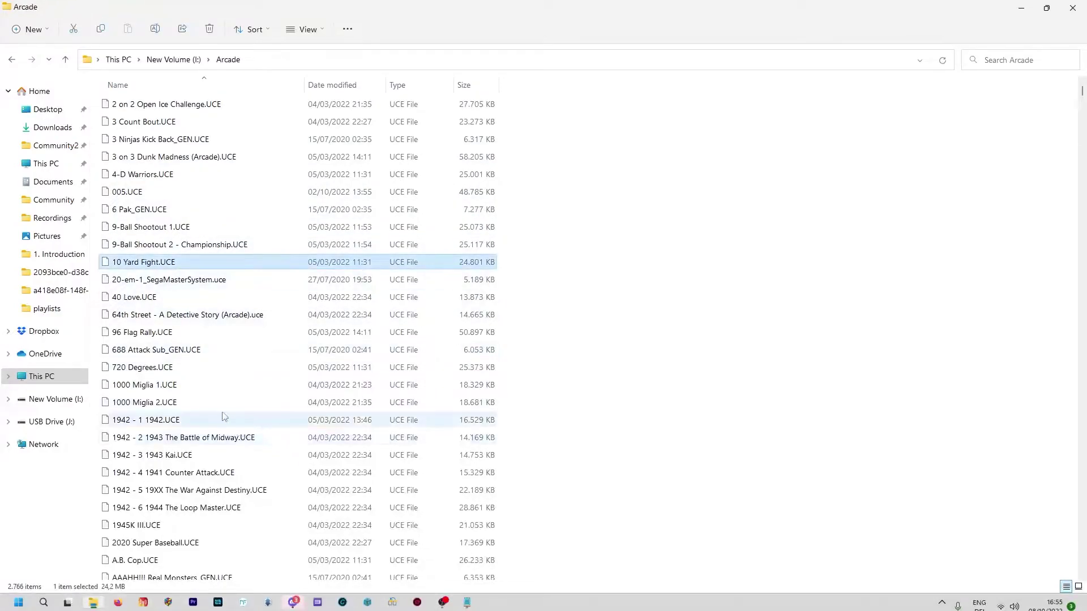
left_click(187, 333, "ctrl")
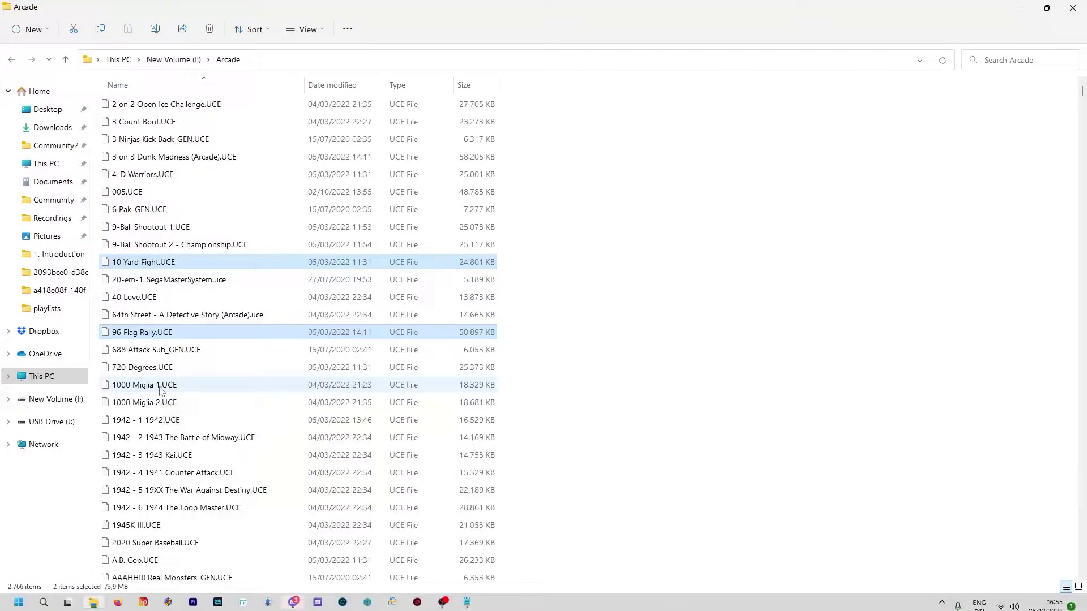
left_click(161, 386, "ctrl")
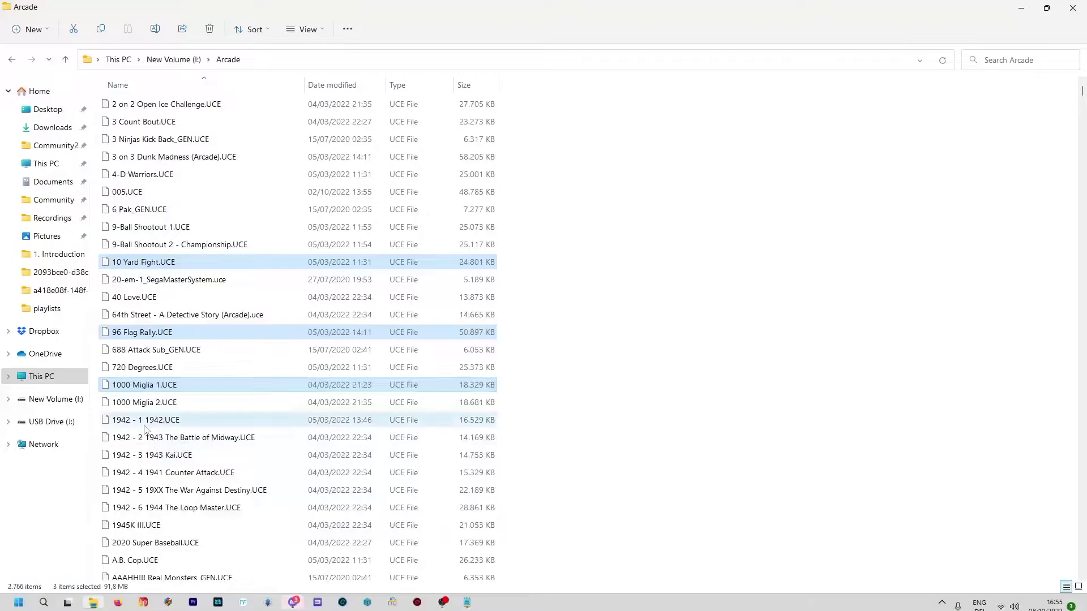
left_click(165, 421, "ctrl")
left_click(165, 439, "ctrl")
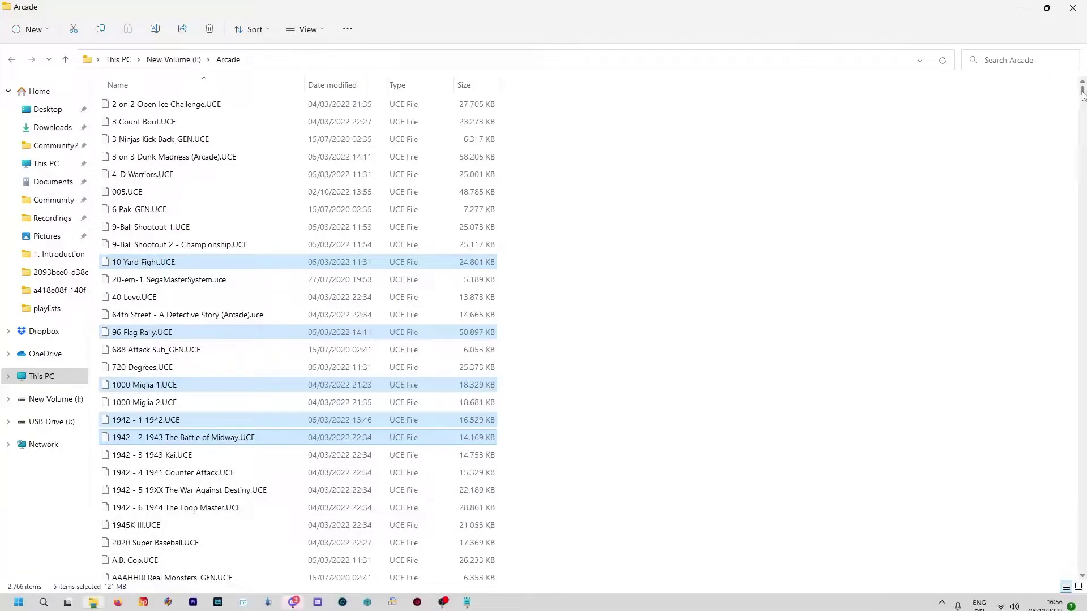
left_click_drag(1082, 95, 1083, 105)
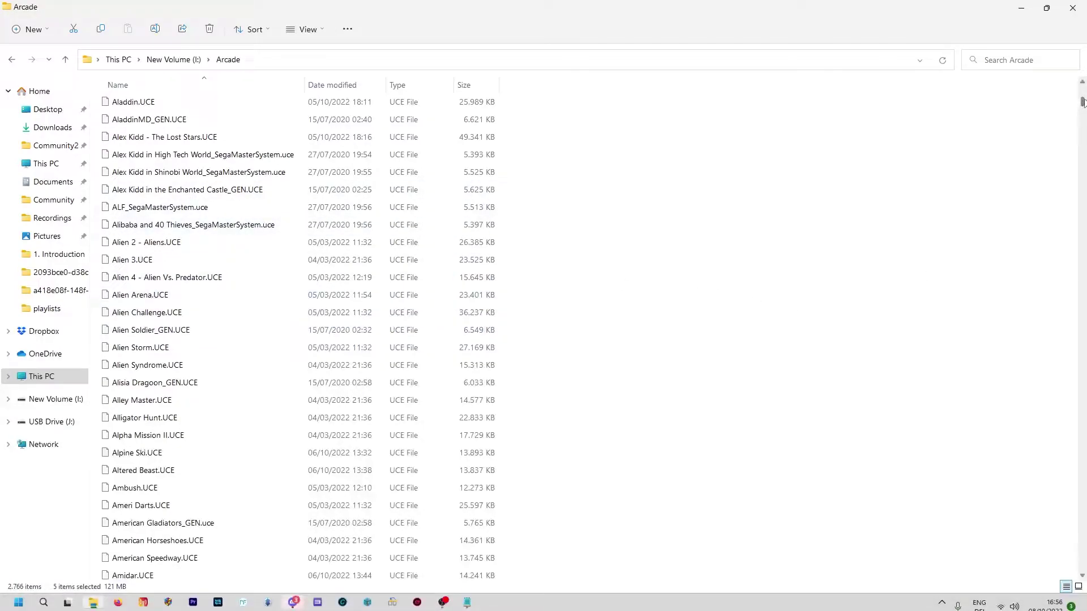
- Add Alien Syndrome, Altered Beast, Alpine Ski, Amidar, APB, Aqua Jack and Arcade Classics to the selection
left_click(147, 365, "ctrl")
left_click(119, 470, "ctrl")
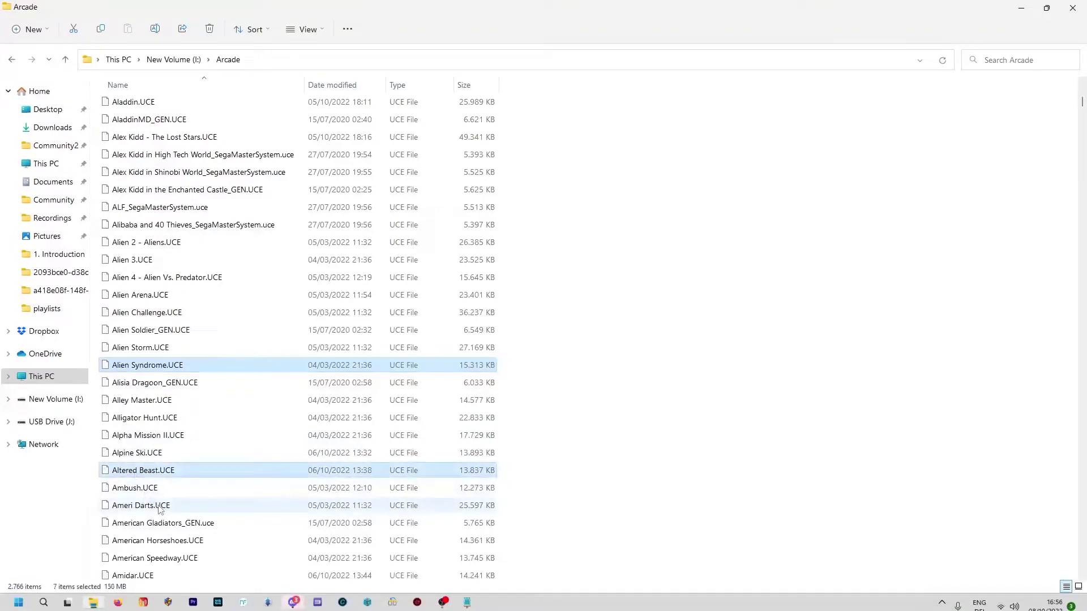
left_click(122, 453, "ctrl")
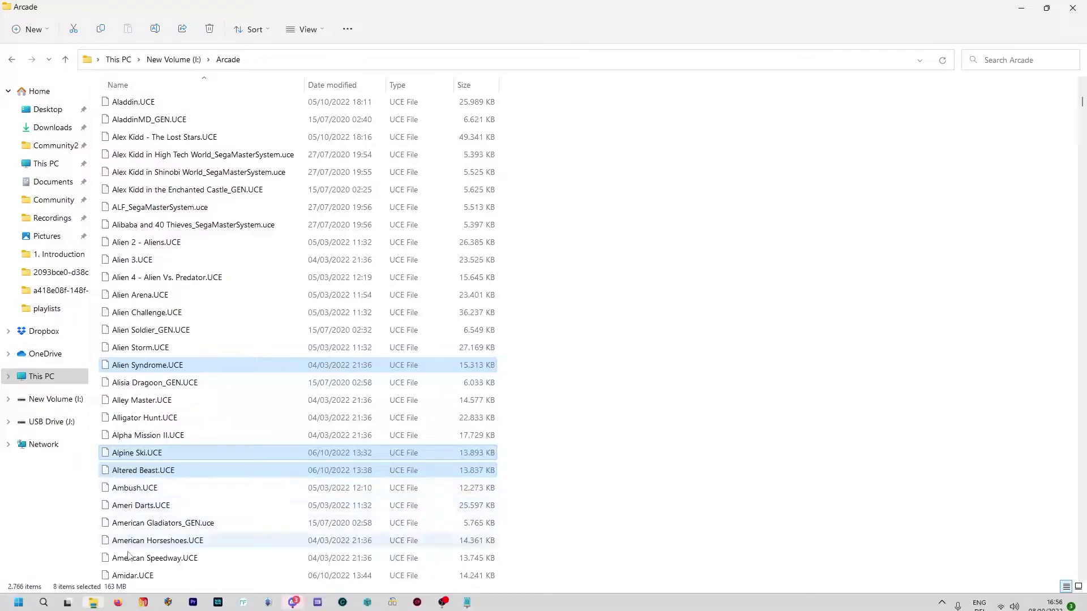
left_click(131, 575, "ctrl")
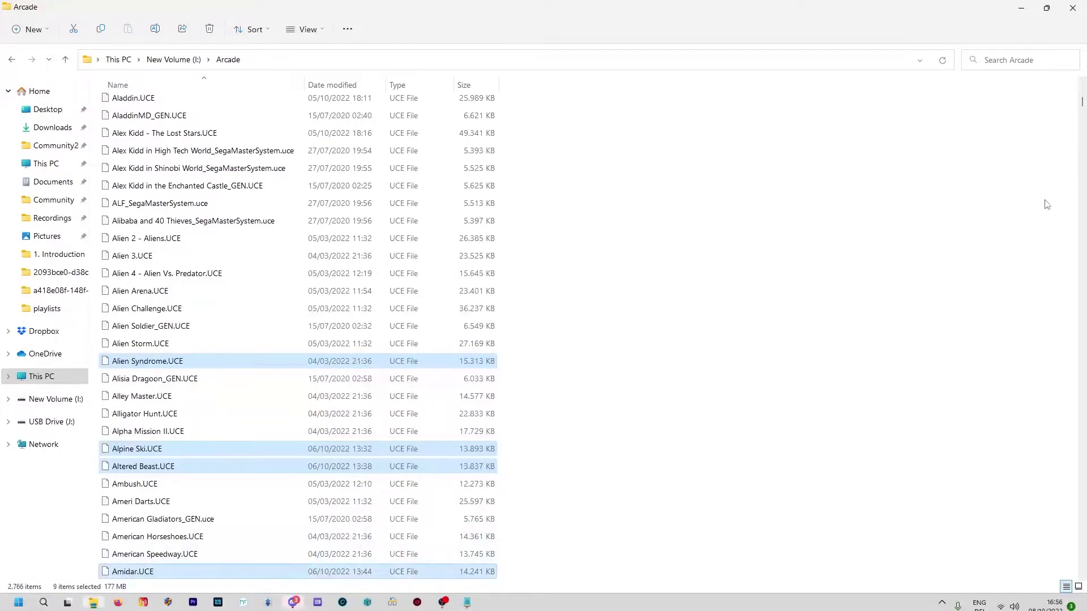
scroll(1064, 139, "down", 6)
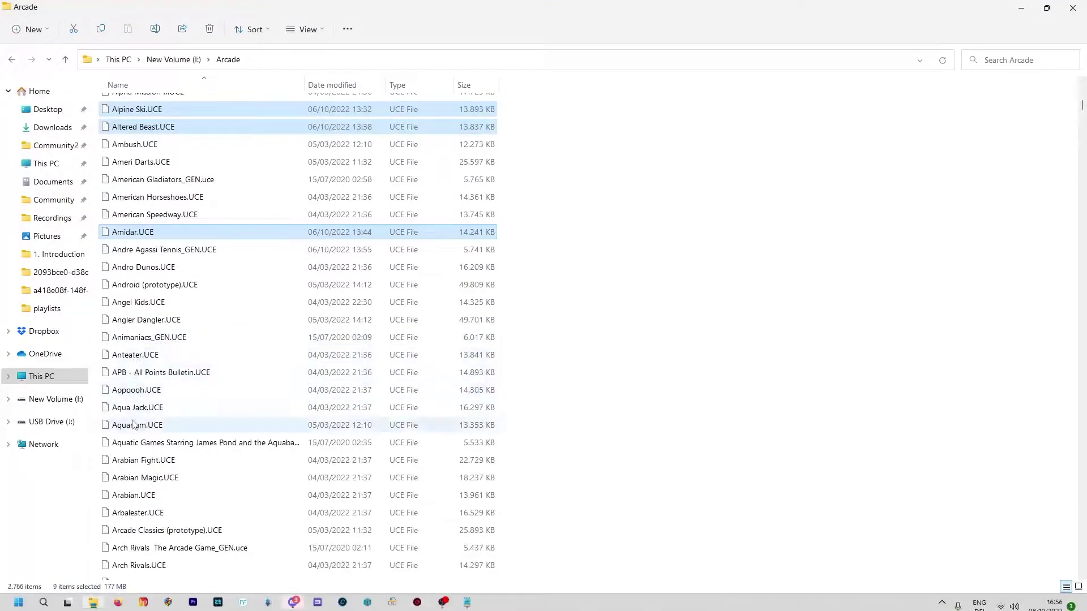
left_click(170, 373, "ctrl")
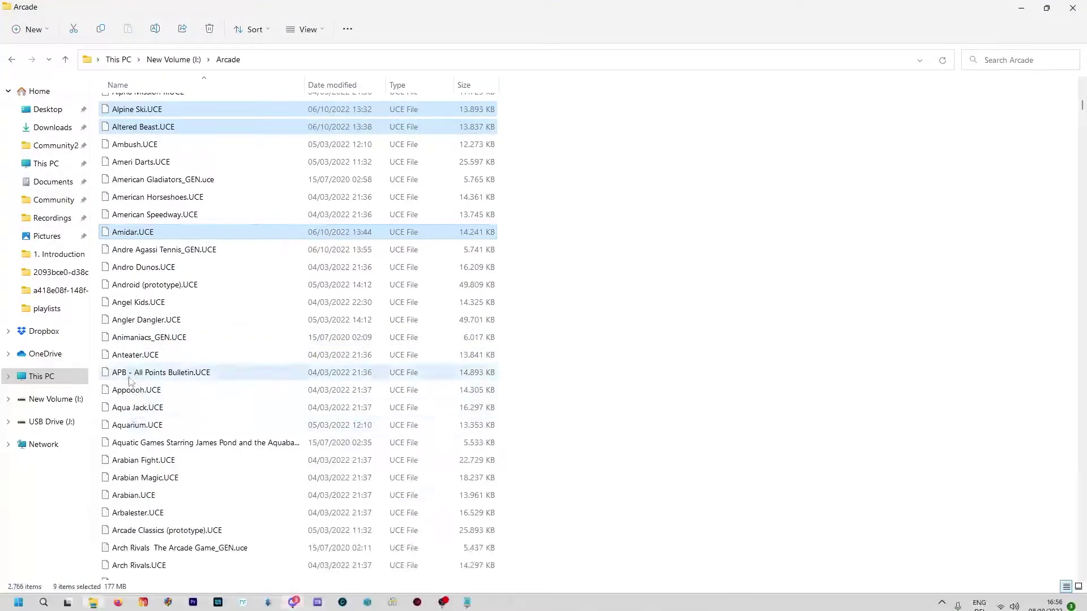
left_click(125, 413, "ctrl")
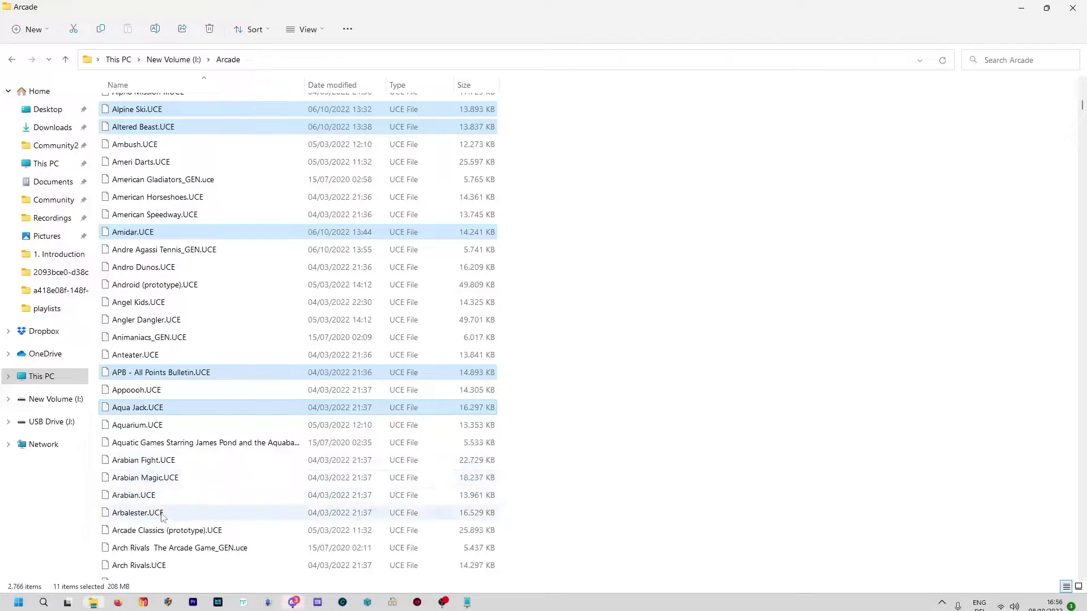
left_click(139, 532, "ctrl")
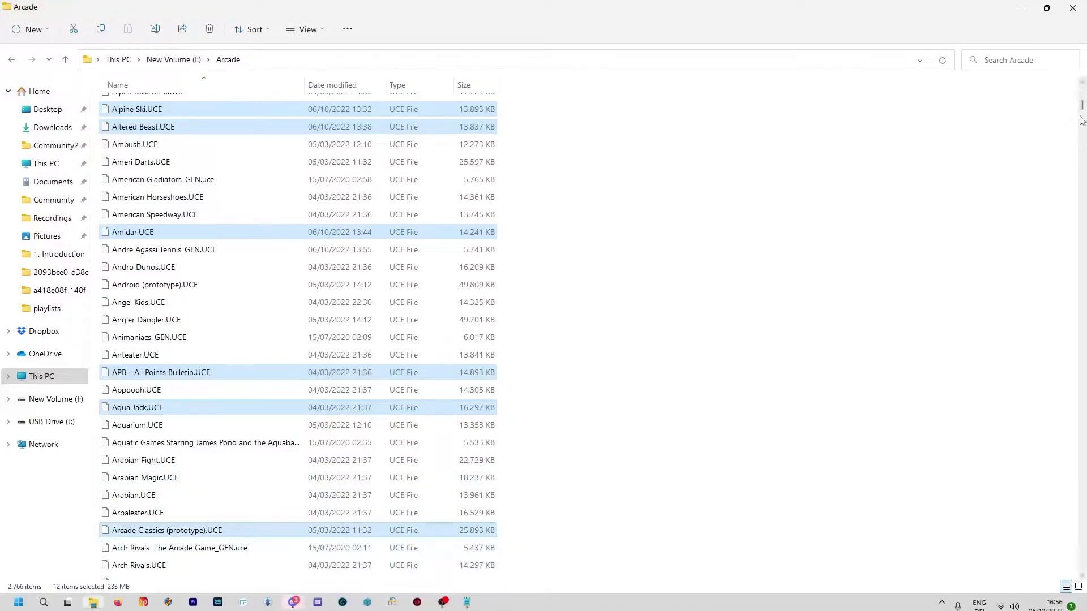
- Add Birdie King 1, Black Tiger, Blades of Steel, Breakers 2, Bubble and Squeak, Bubbles and Buck Rogers
left_click_drag(1081, 106, 1083, 135)
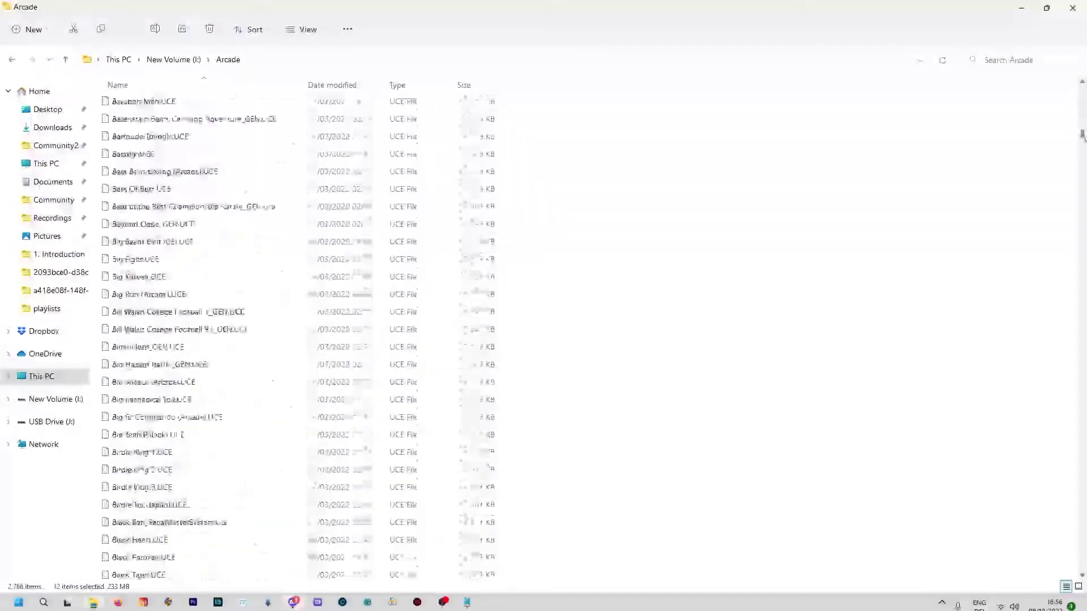
left_click(141, 338, "ctrl")
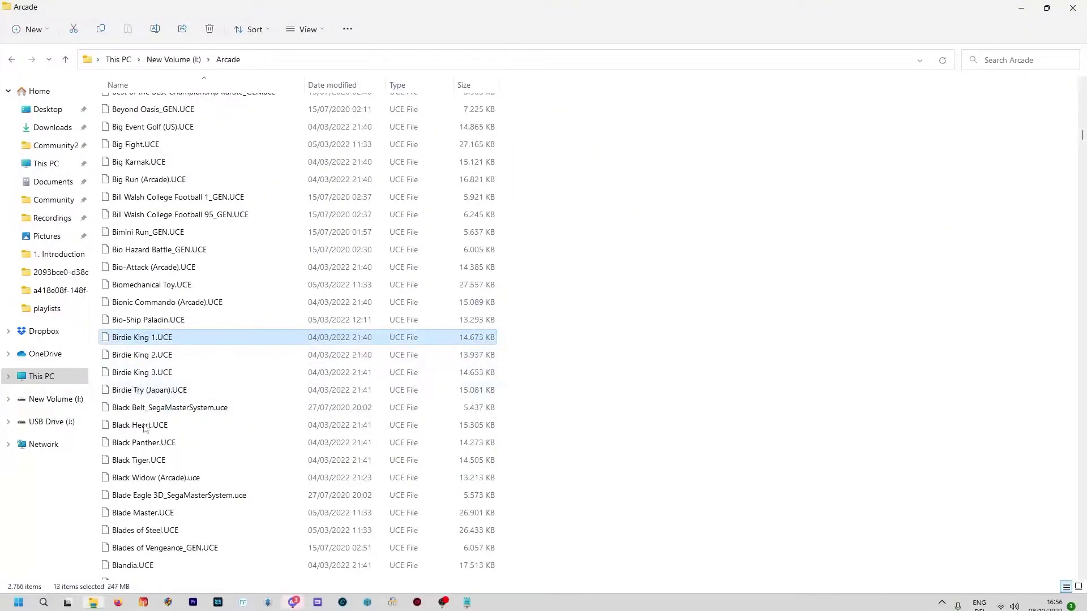
left_click(139, 461, "ctrl")
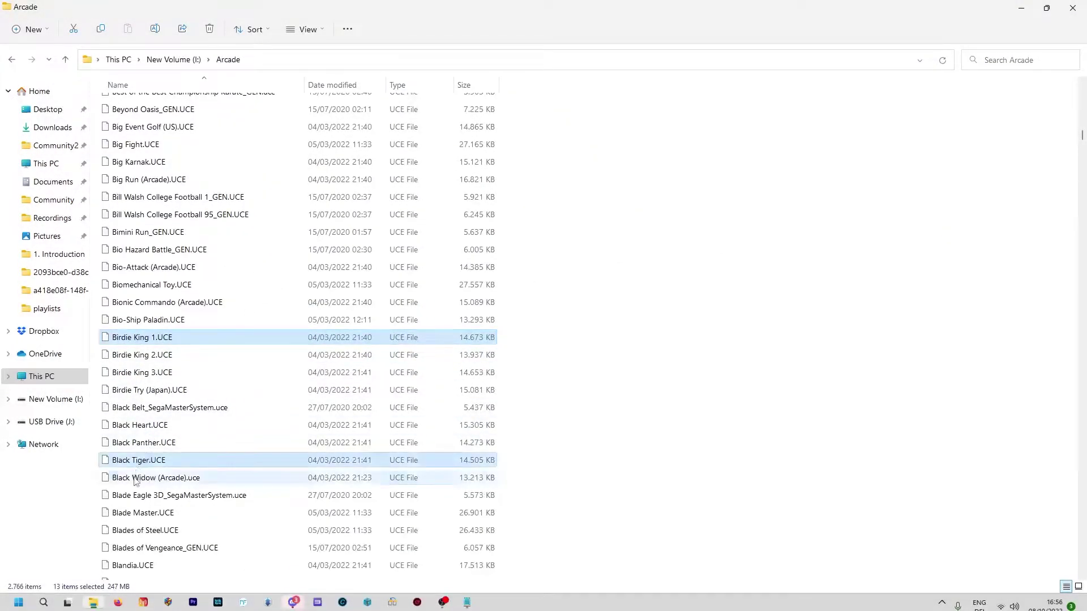
left_click(143, 532, "ctrl")
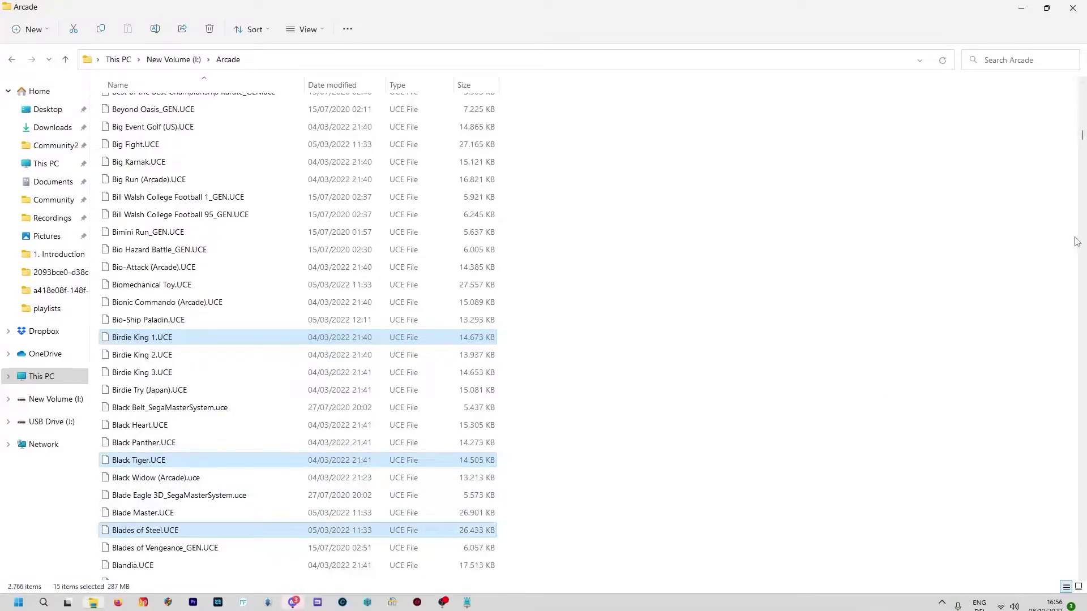
scroll(1082, 241, "down", 10)
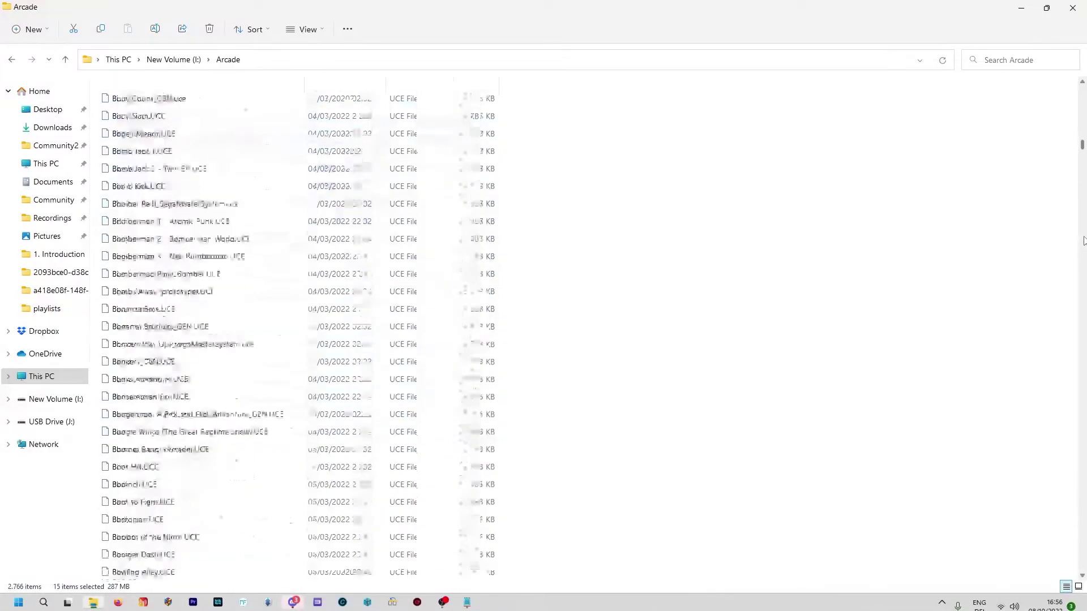
left_click(148, 242, "ctrl")
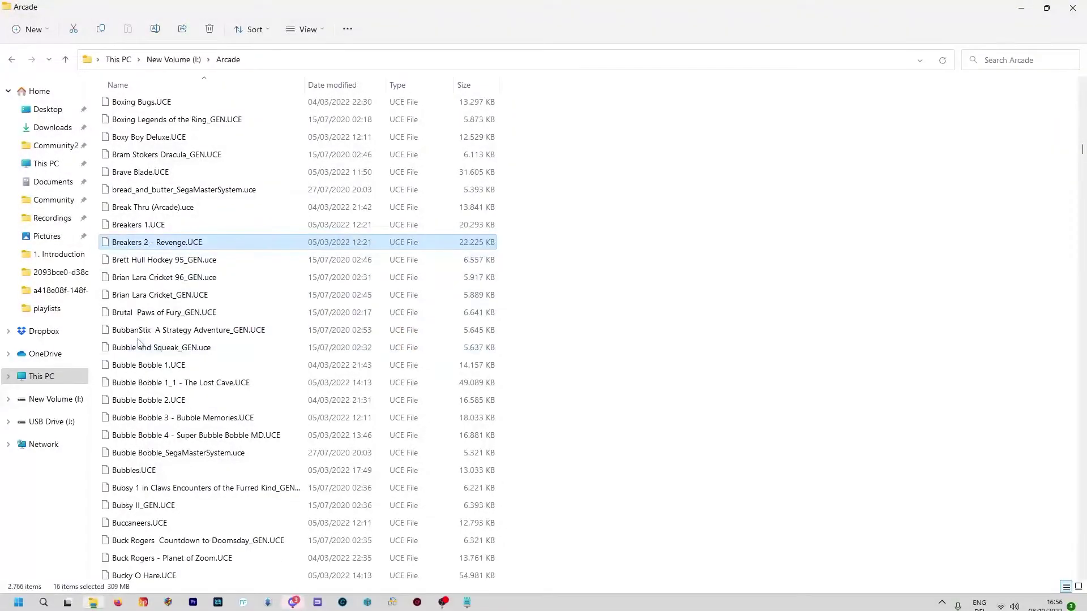
left_click(138, 347, "ctrl")
left_click(152, 470, "ctrl")
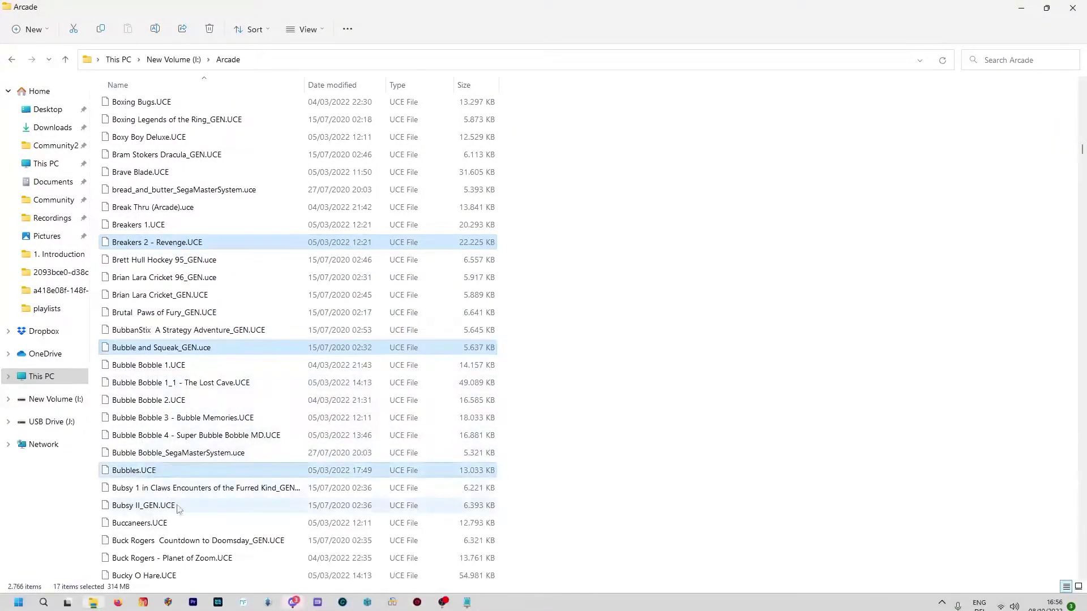
left_click(187, 540, "ctrl")
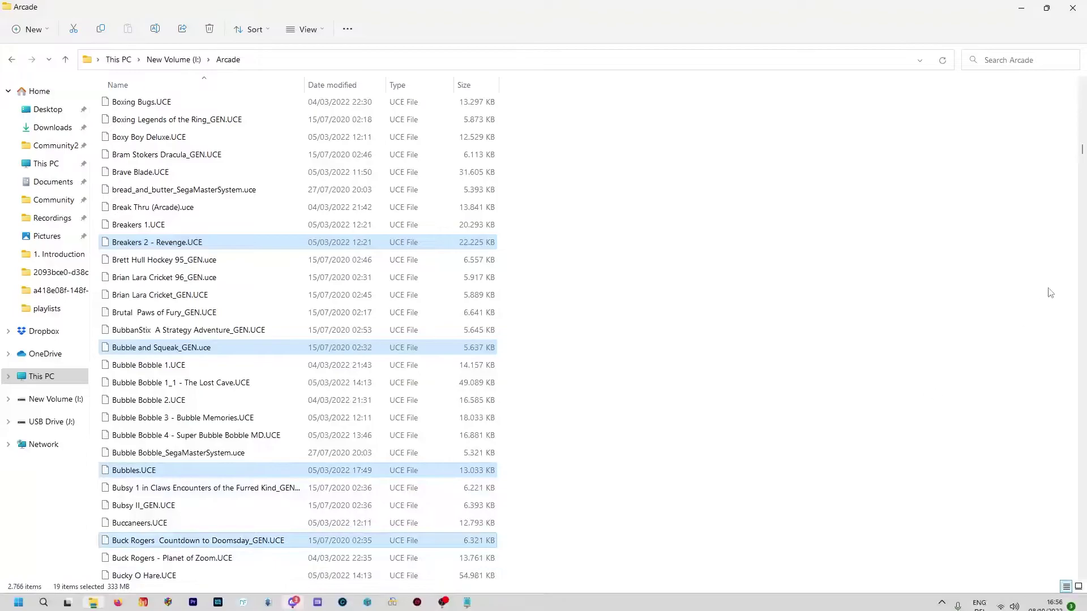
scroll(1082, 237, "down", 10)
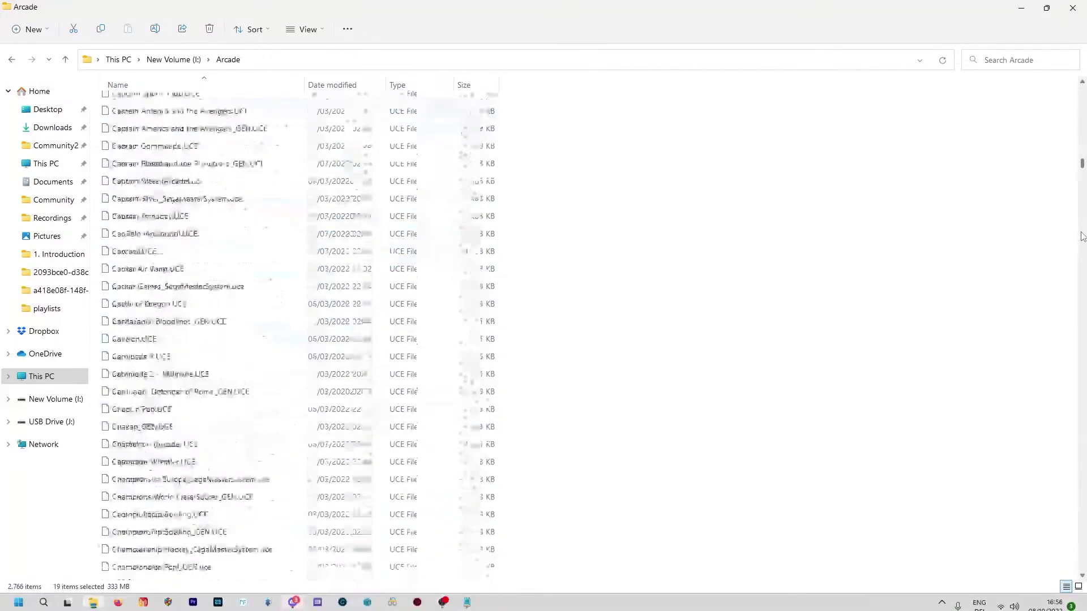
scroll(1081, 236, "down", 15)
scroll(1082, 237, "down", 15)
scroll(1081, 236, "down", 15)
scroll(1081, 236, "down", 5)
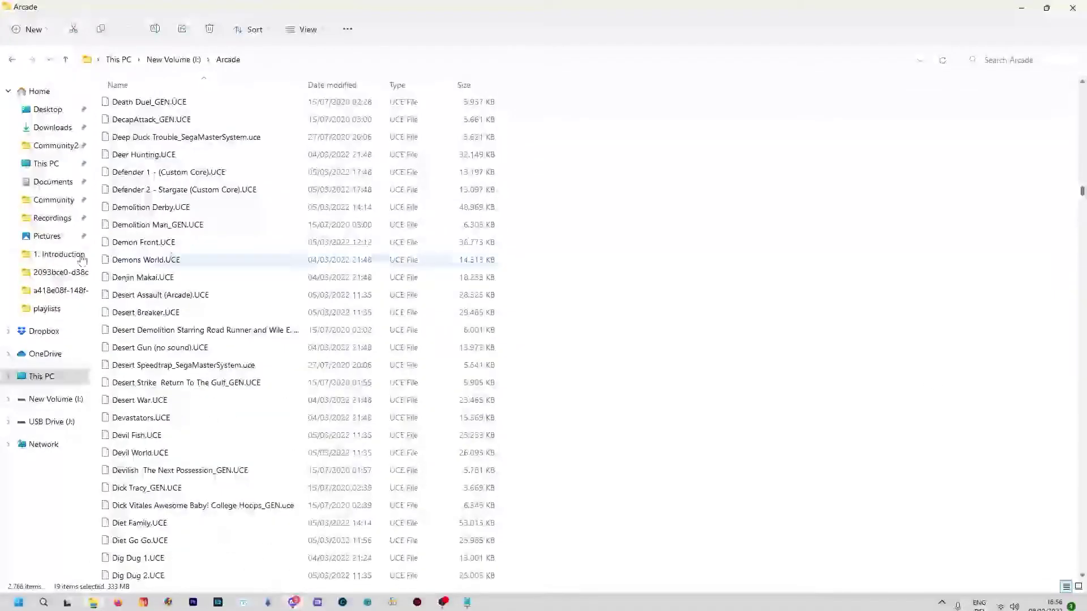
- Add Desert Assault, Dick Tracy and Dig Dug 1 and 2, then Copy as path for the selection
left_click(140, 296, "ctrl")
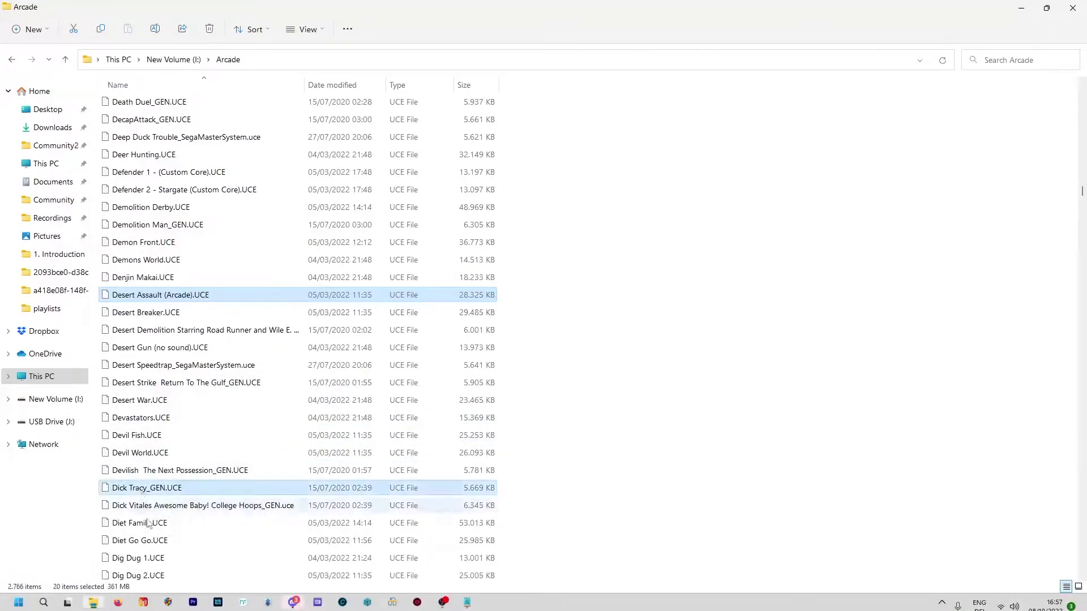
left_click(114, 494, "ctrl")
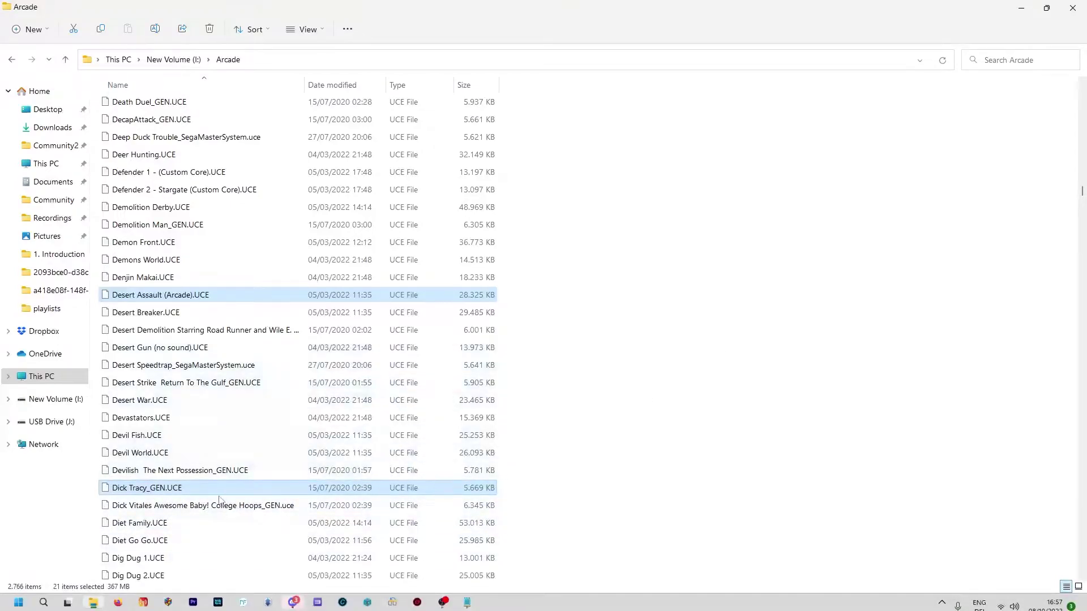
left_click(137, 573, "ctrl")
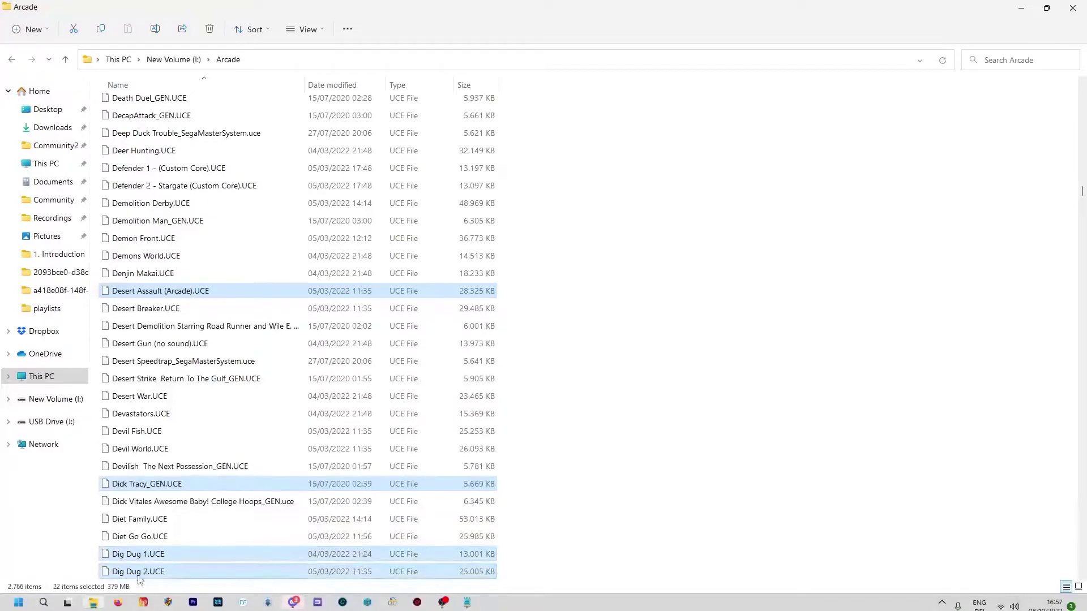
right_click(168, 557)
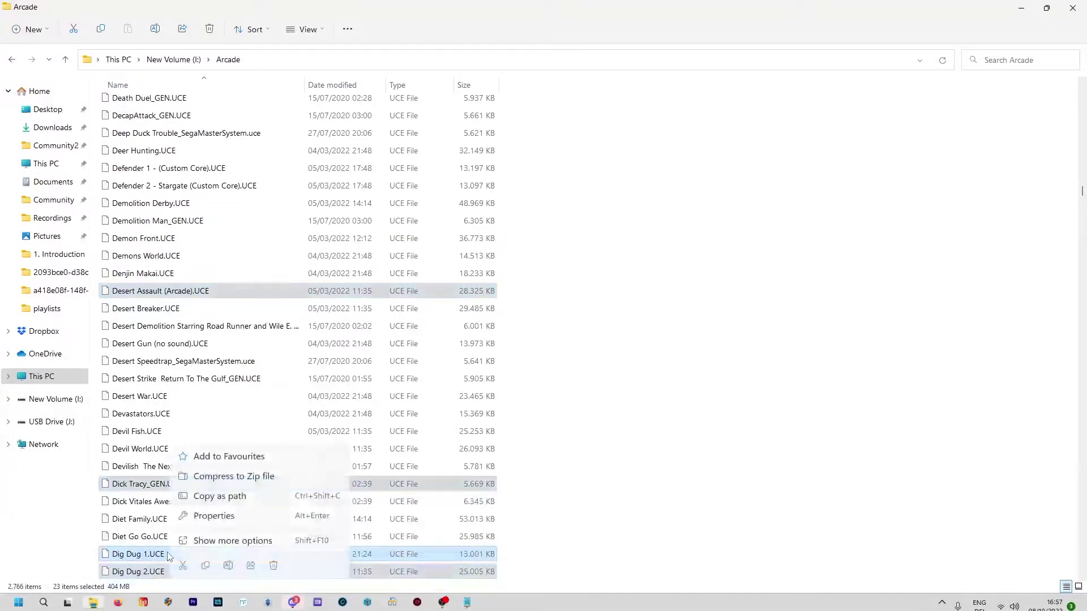
left_click(208, 498)
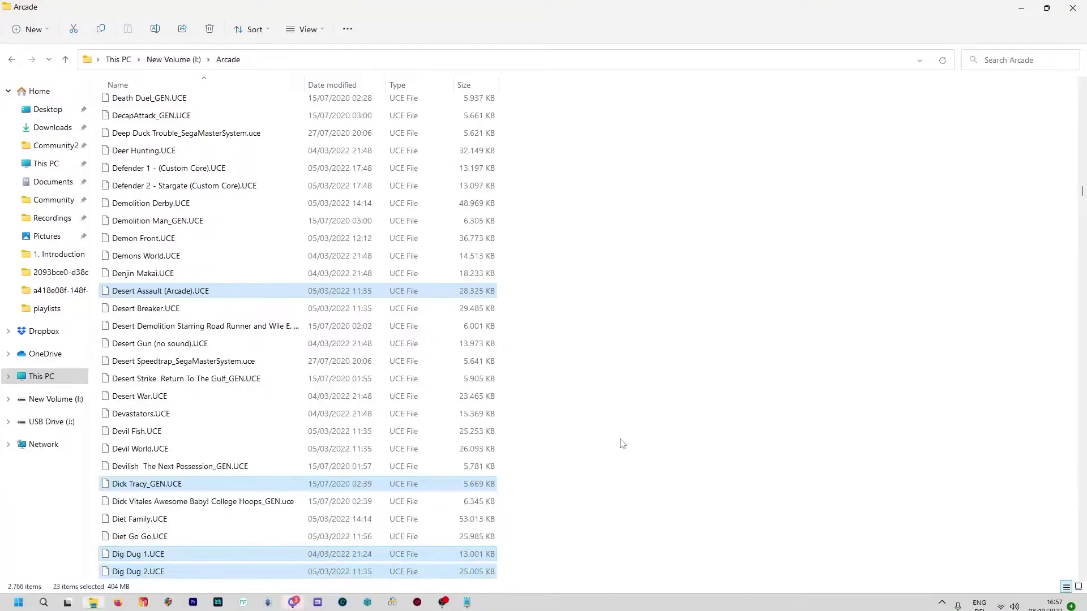
mouse_move(467, 602)
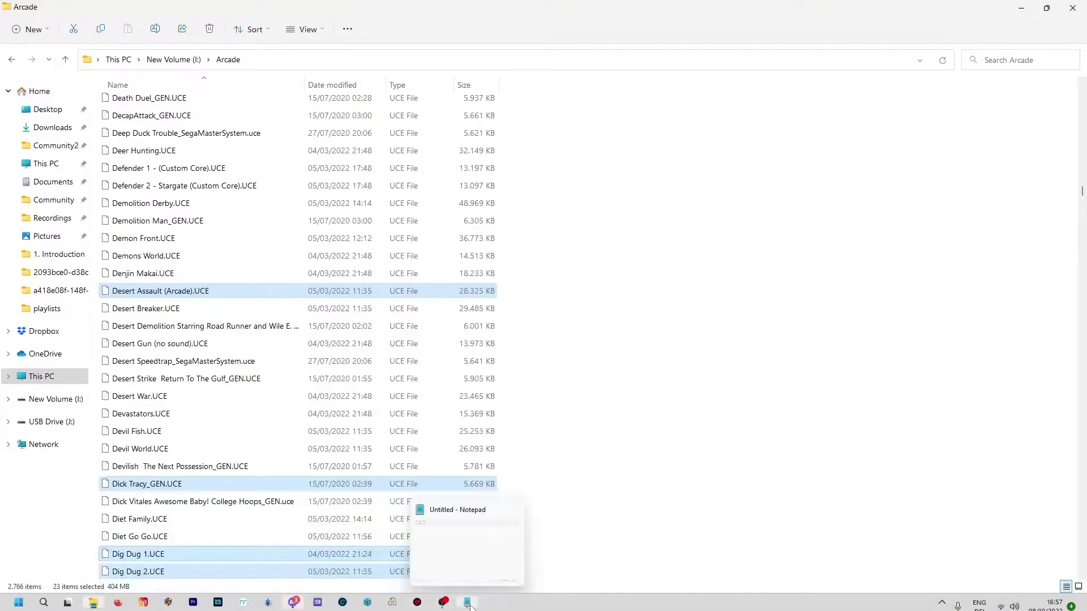
- Paste the 23 copied game paths into the Untitled Notepad document
left_click(468, 603)
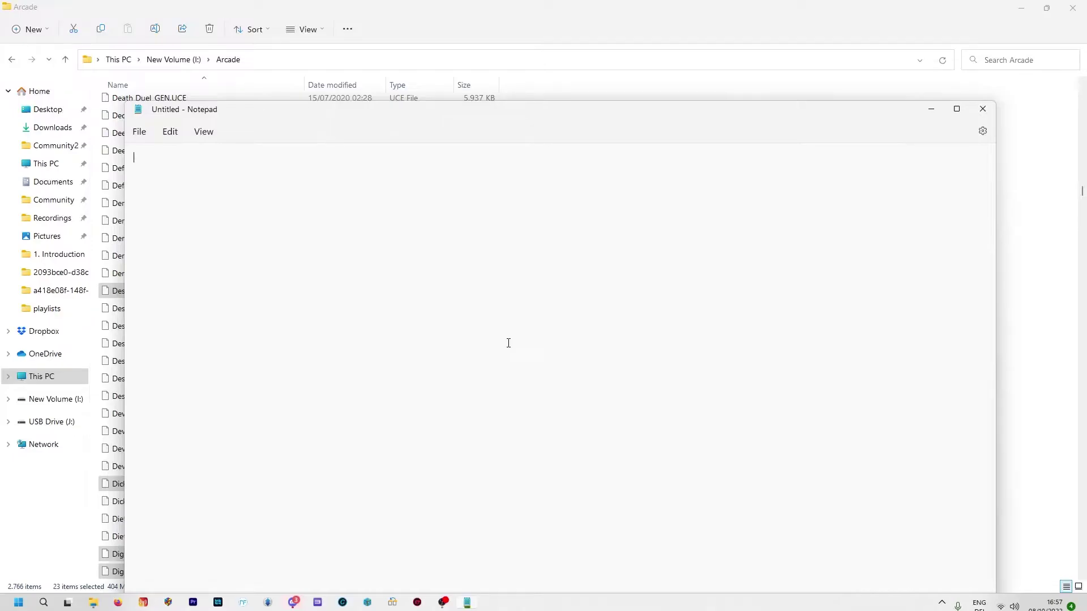
key("ctrl+v")
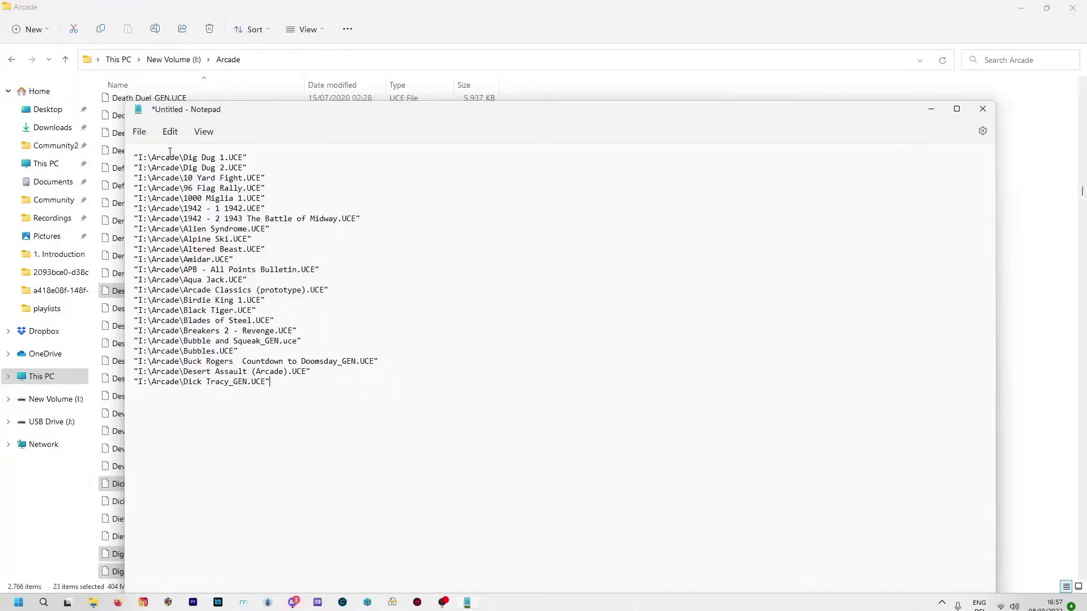
- Replace every "I:\Arcade\ prefix with nothing using Replace all
left_click_drag(182, 157, 134, 154)
left_click(182, 177)
left_click_drag(186, 157, 95, 159)
left_click(170, 131)
left_click(181, 320)
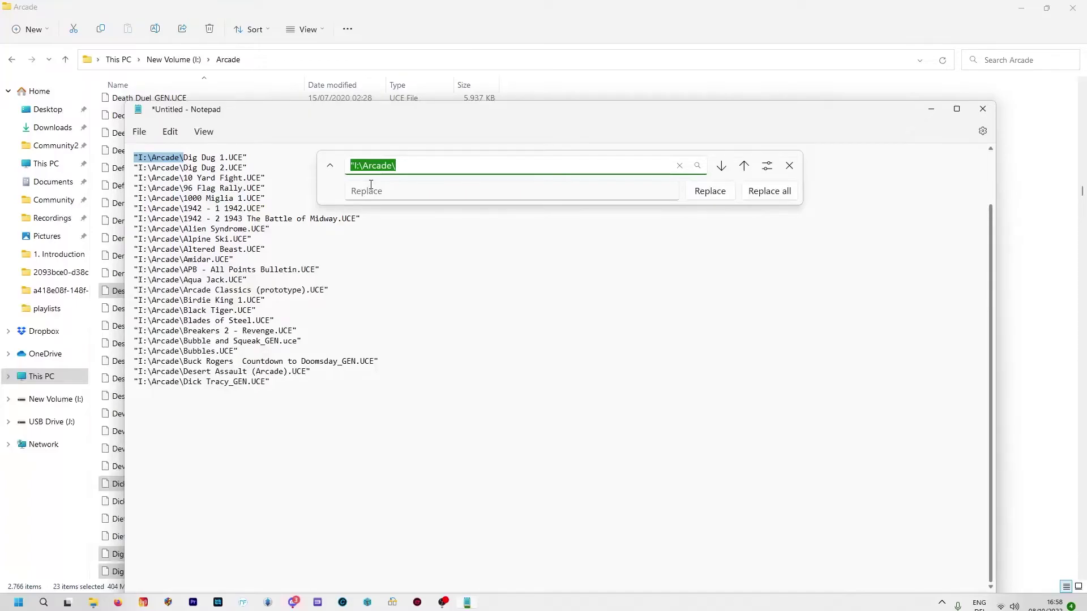
left_click(784, 192)
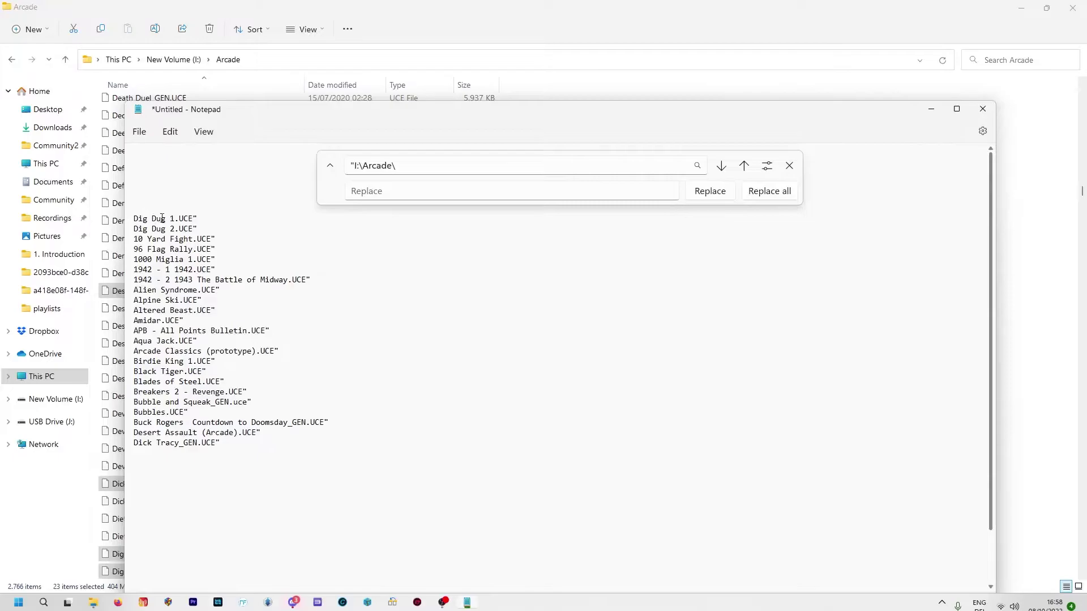
- Replace every .UCE" ending with nothing so only plain game names remain
left_click_drag(175, 218, 222, 217)
left_click_drag(400, 165, 335, 165)
key("ctrl+v")
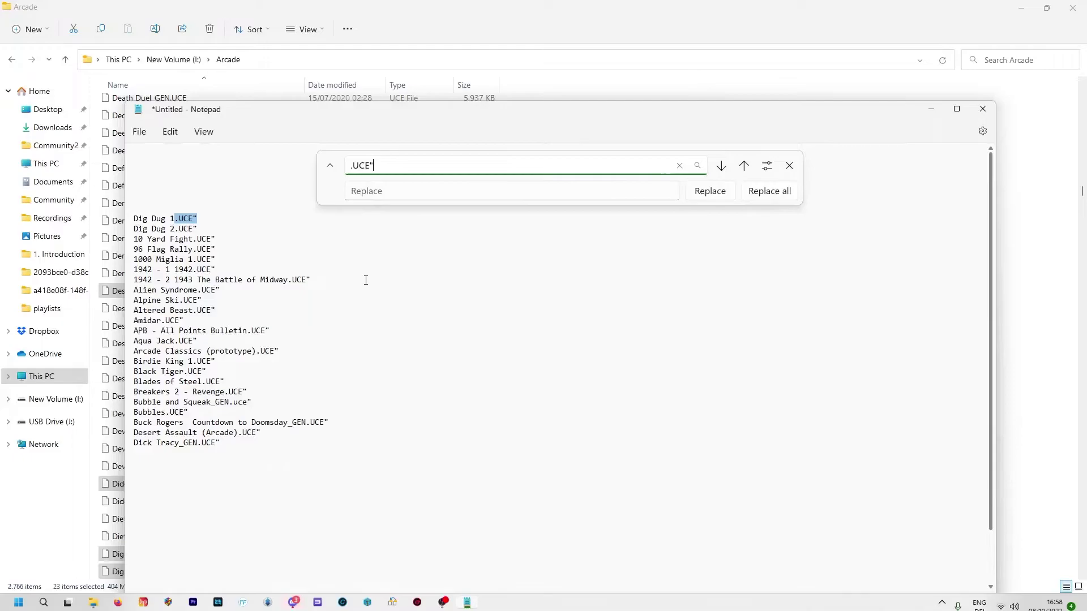
left_click(774, 192)
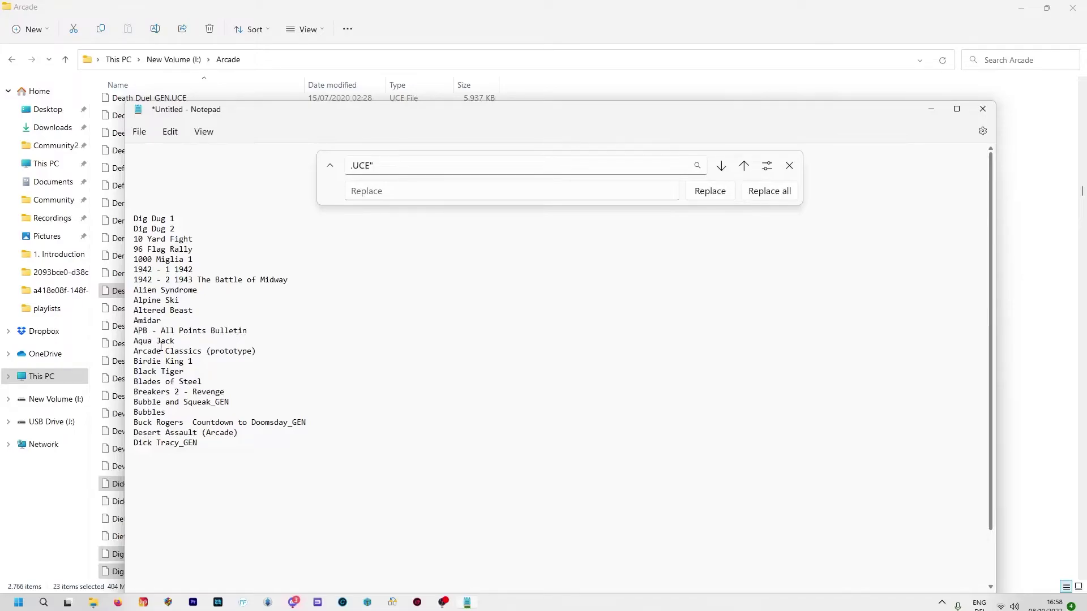
left_click(789, 166)
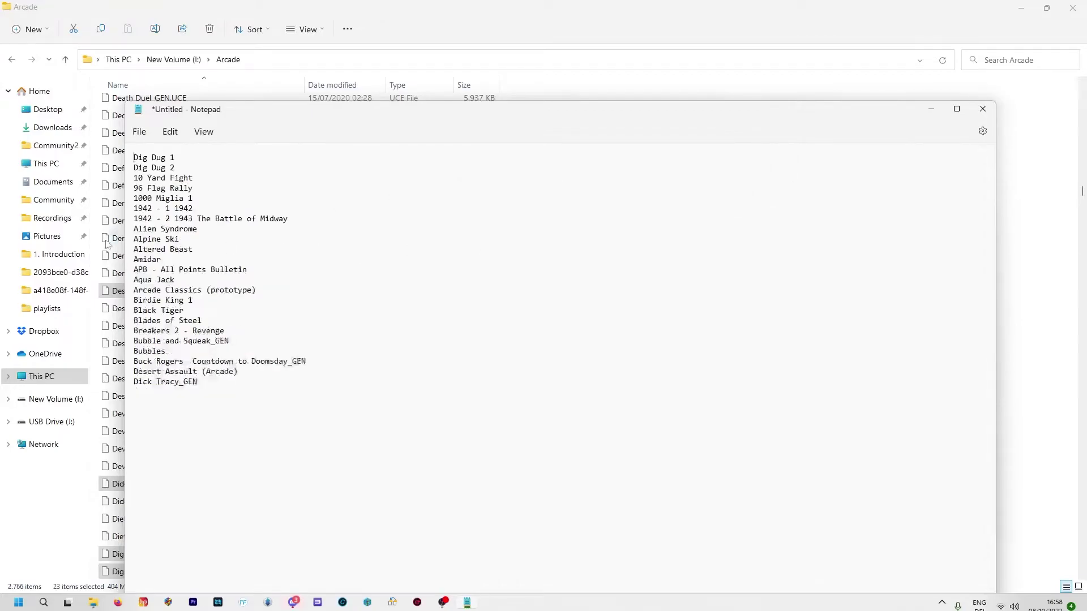
- Copy the Dig Dug 1 and Dig Dug 2 lines to the end of the list
left_click_drag(186, 167, 120, 161)
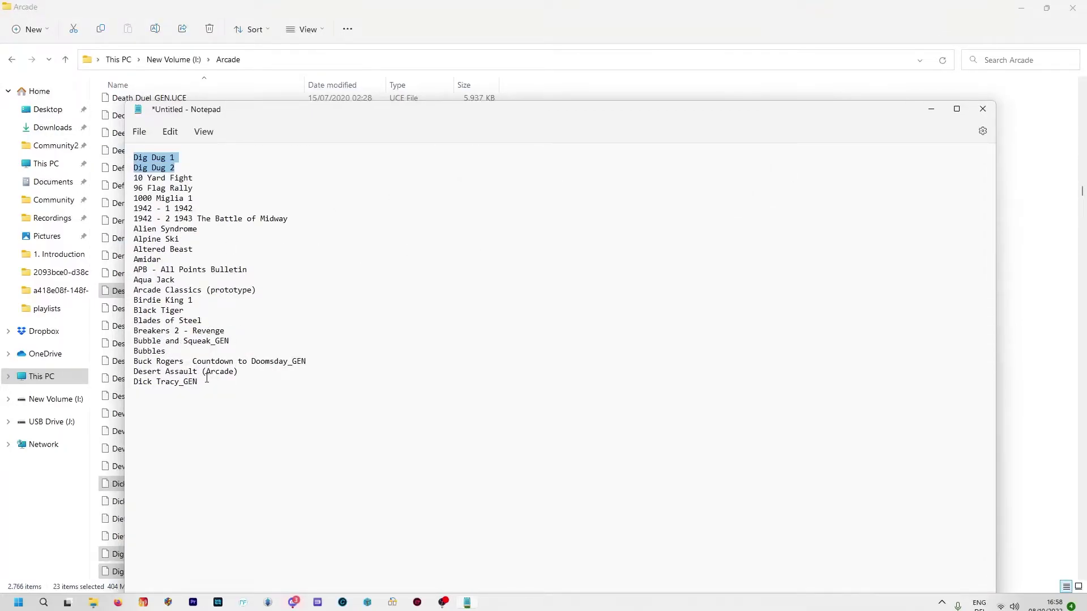
left_click(207, 381)
key("Return")
key("ctrl+v")
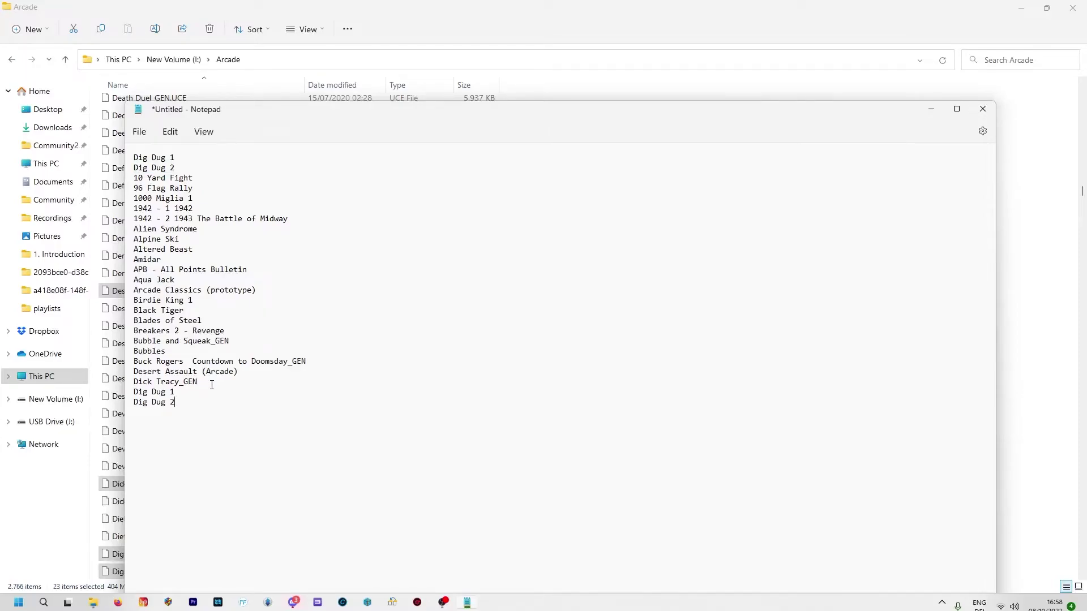
left_click(118, 133)
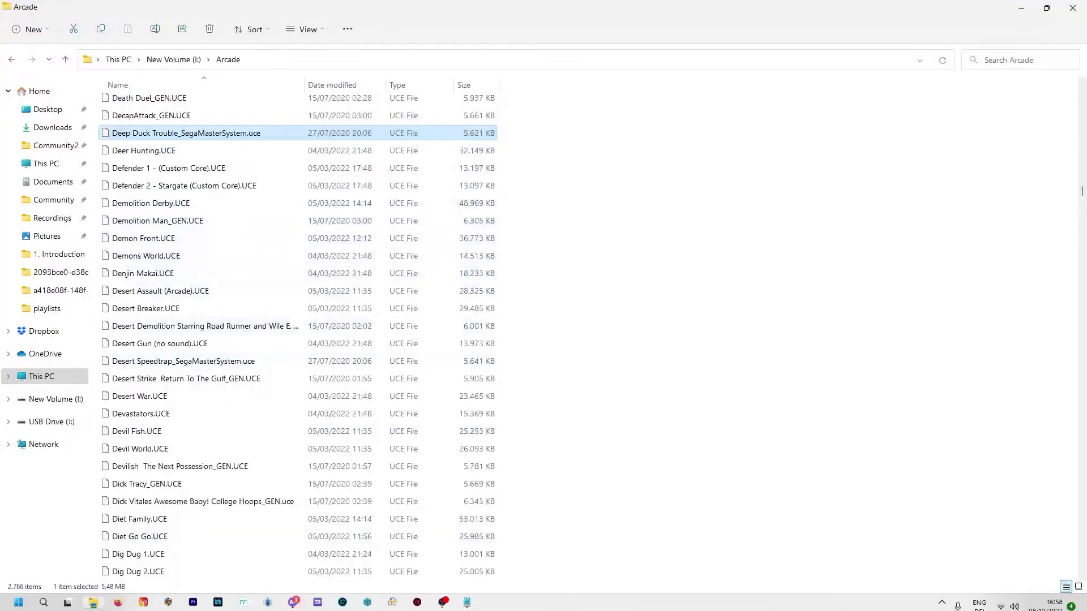
- Save the list as '0 My Playlist' in I:\cox\playlists
left_click(468, 603)
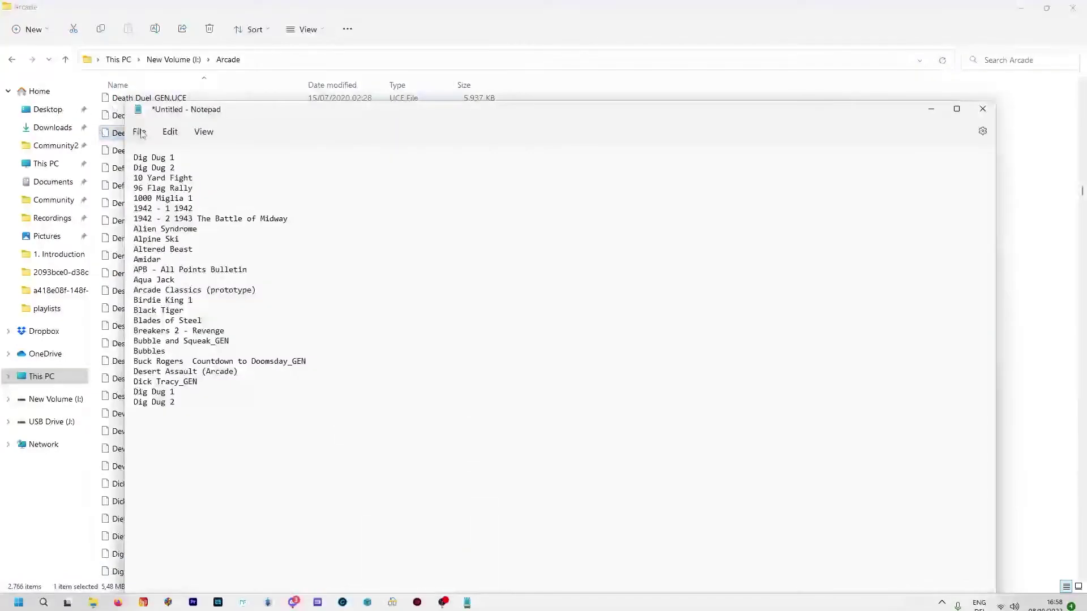
left_click(139, 131)
left_click(161, 235)
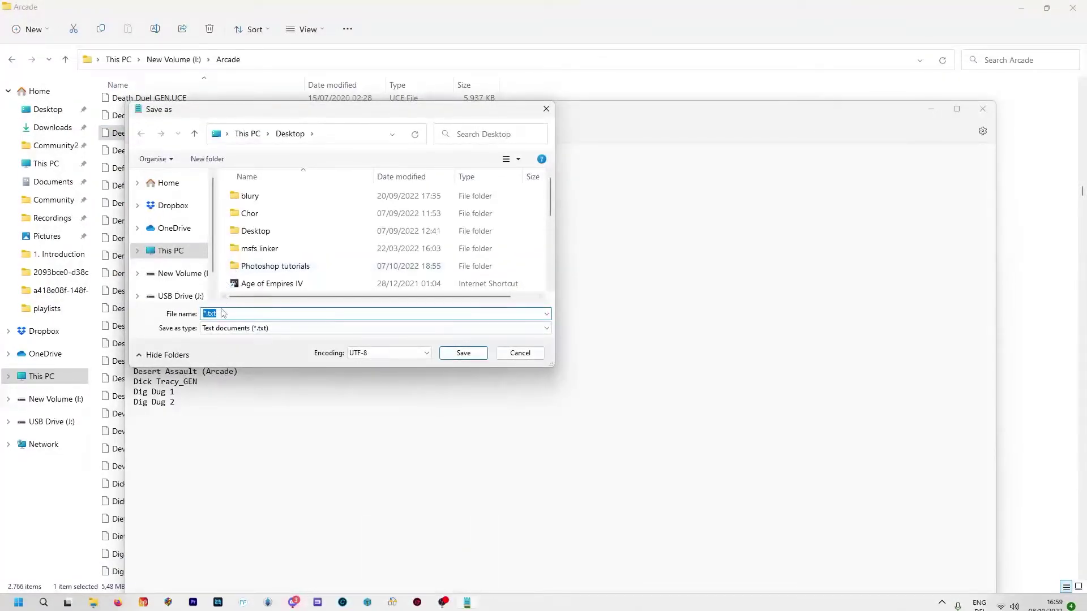
left_click(204, 314)
type("0 ")
type("My ")
type("Playli")
type("st")
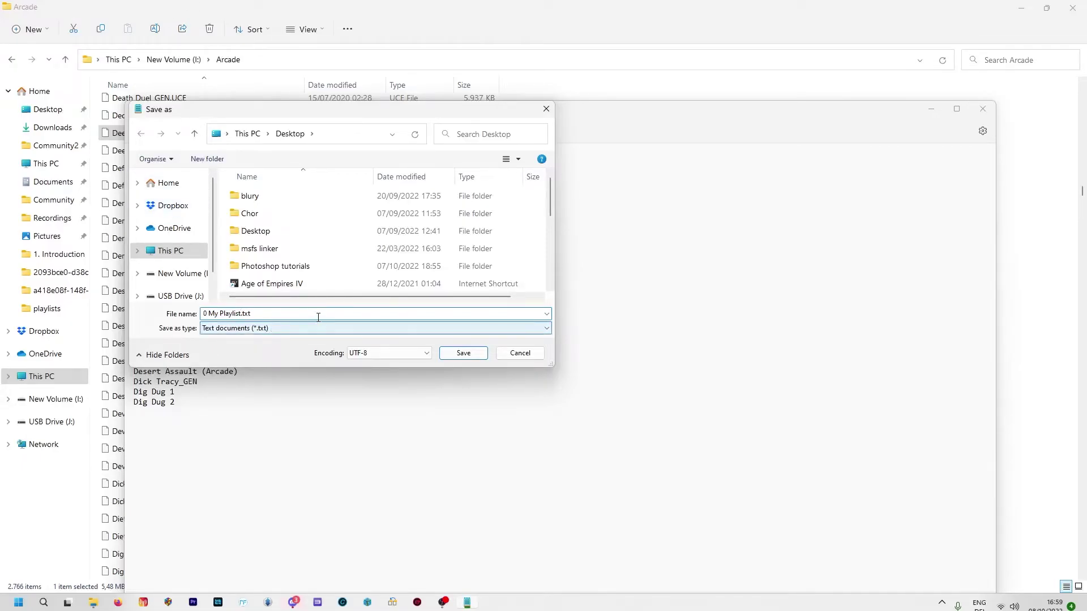
left_click(468, 360)
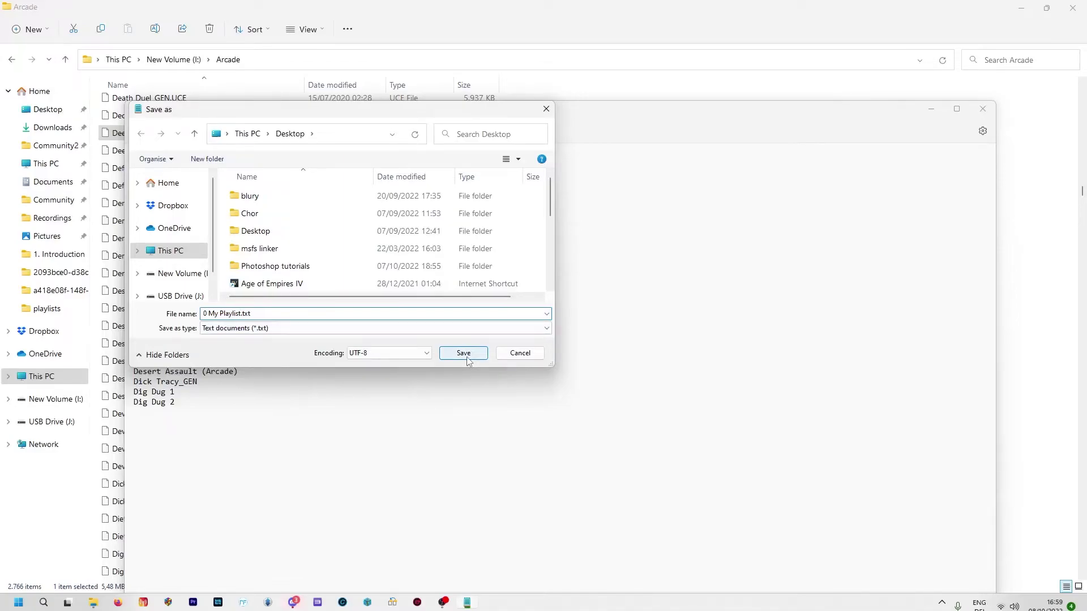
left_click(181, 276)
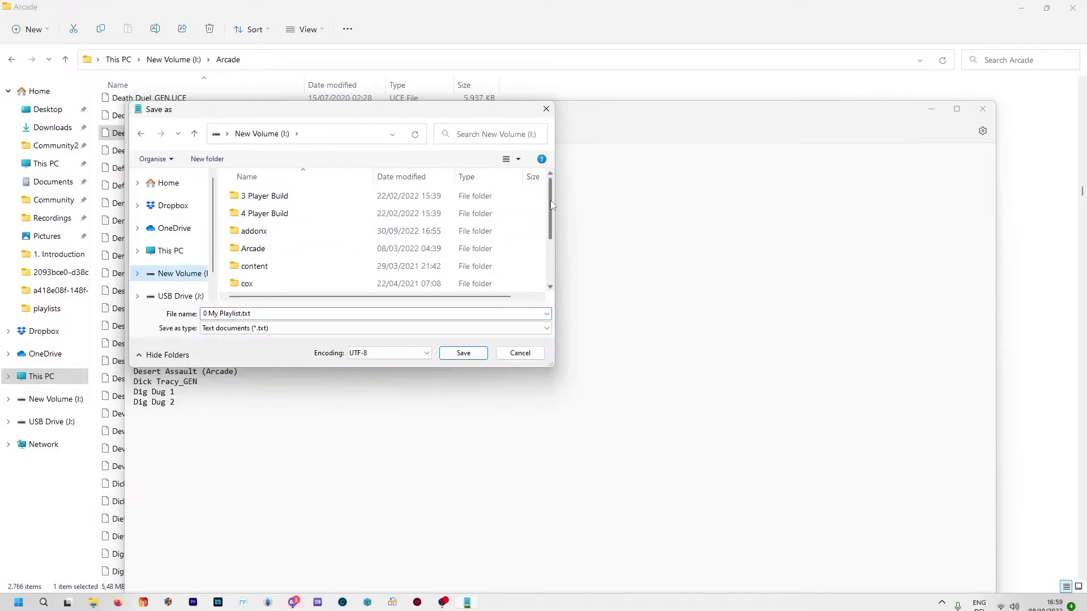
left_click_drag(552, 205, 565, 228)
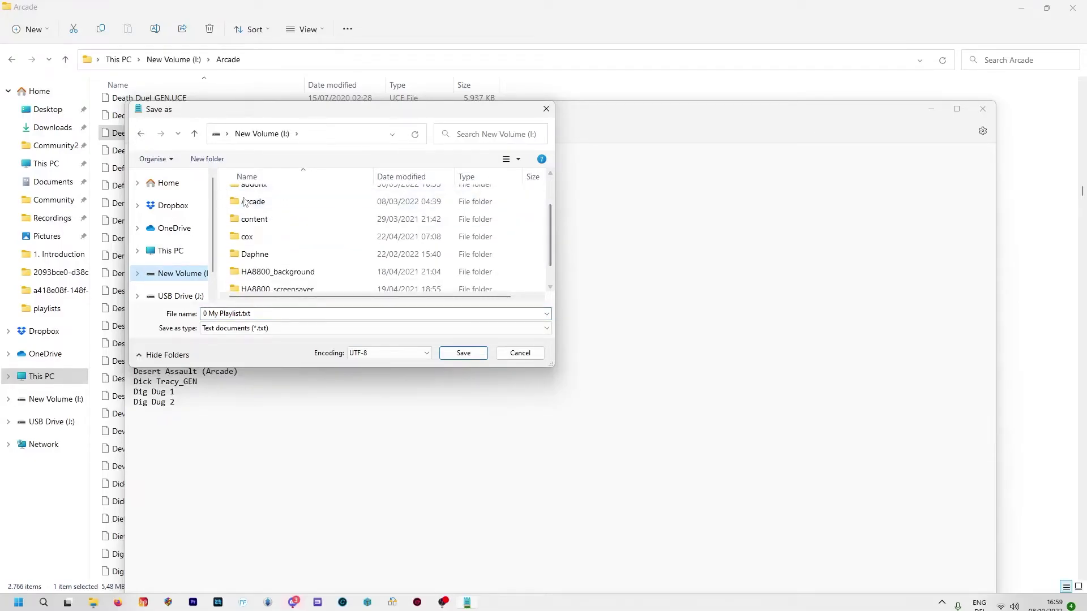
double_click(247, 238)
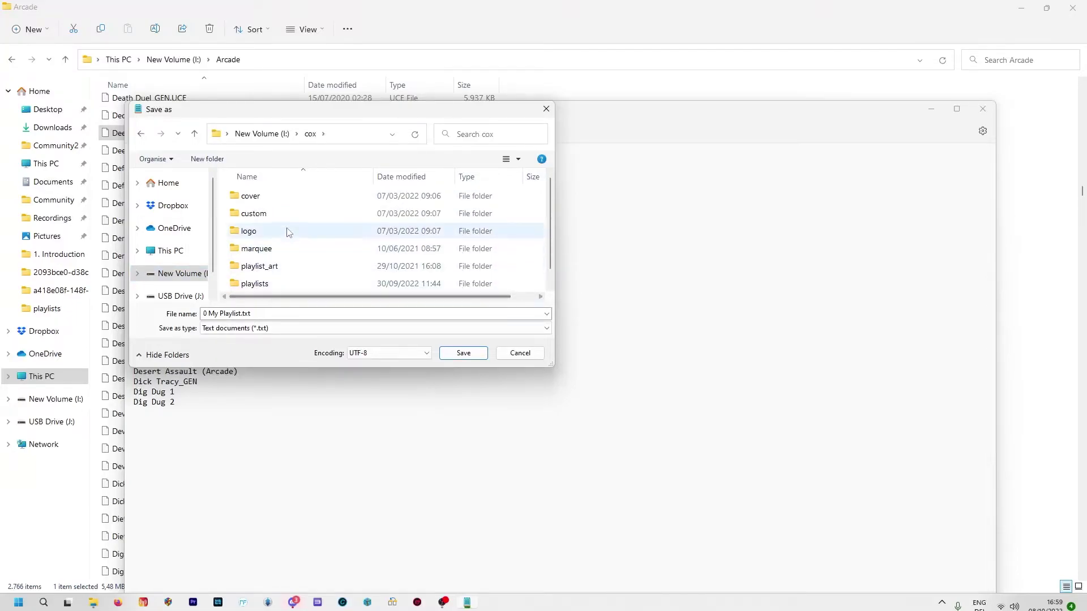
double_click(318, 283)
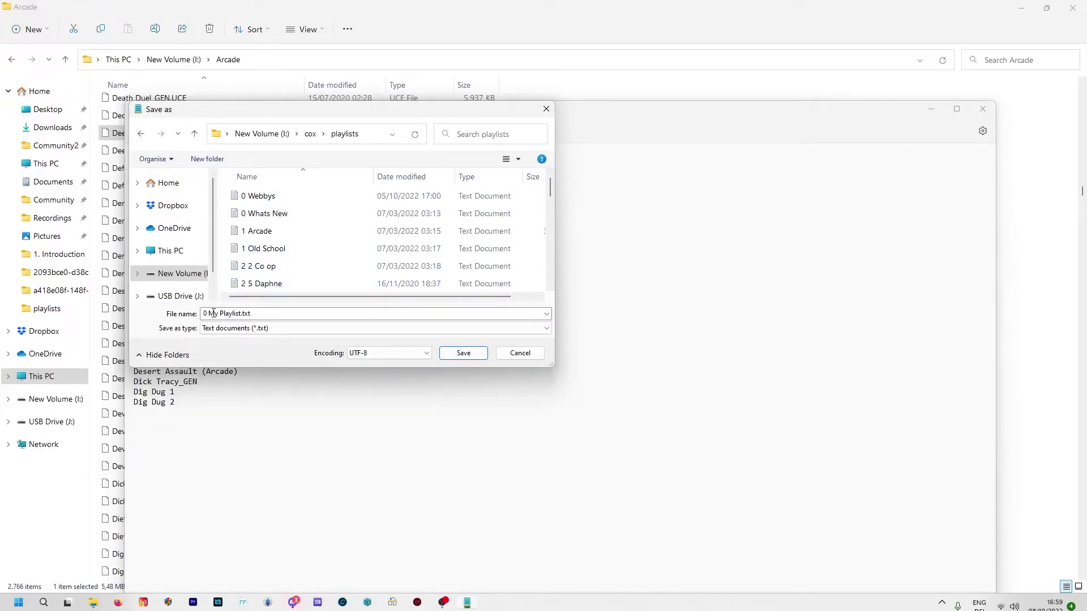
left_click(464, 354)
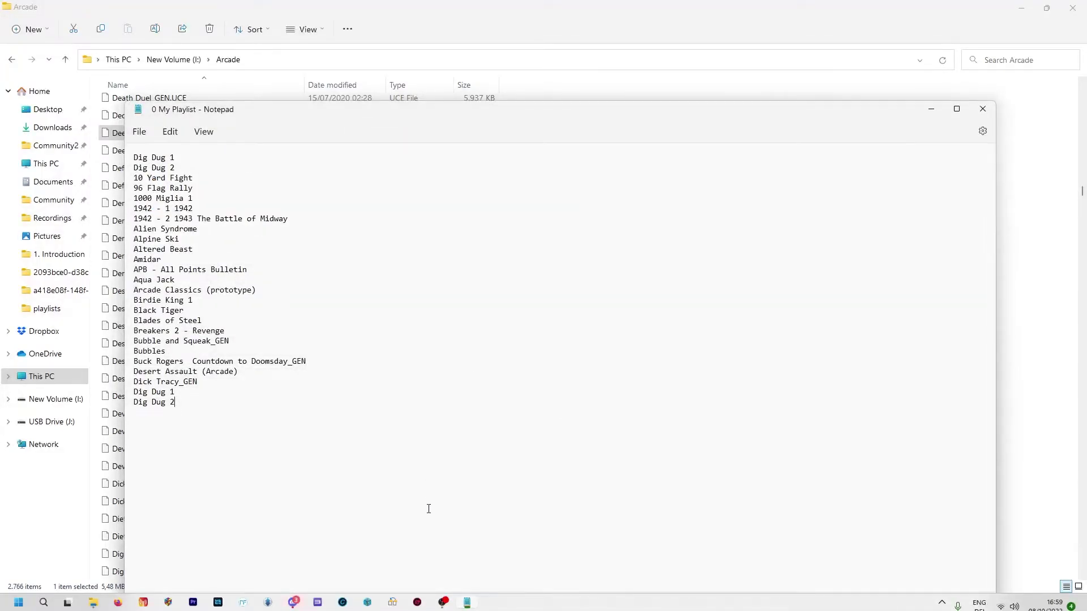
- Navigate File Explorer to I:\cox\playlist_art, showing its 42 PNG images
left_click(94, 603)
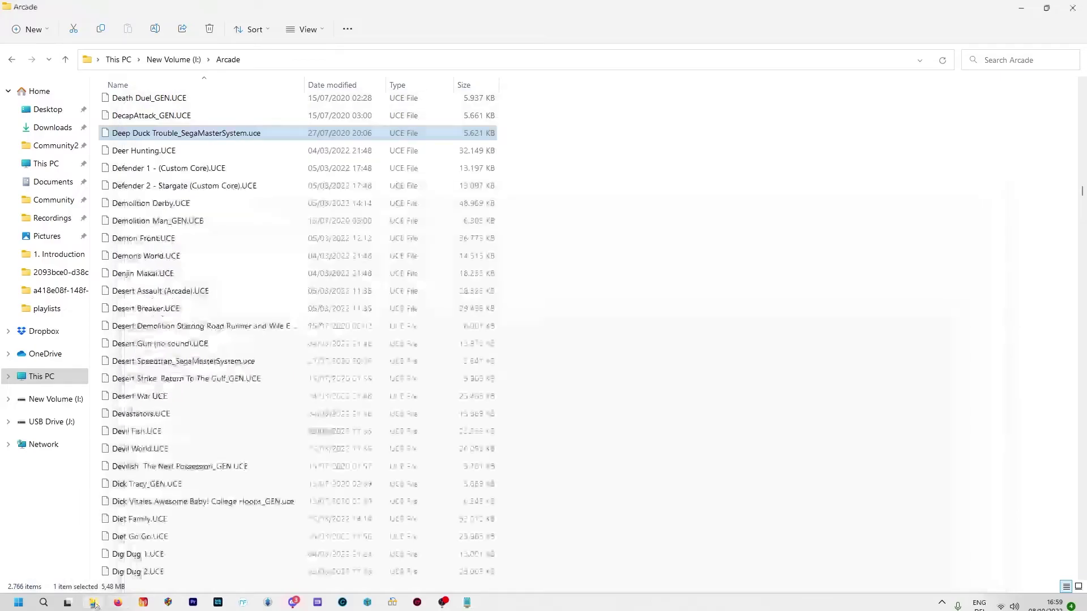
left_click(182, 65)
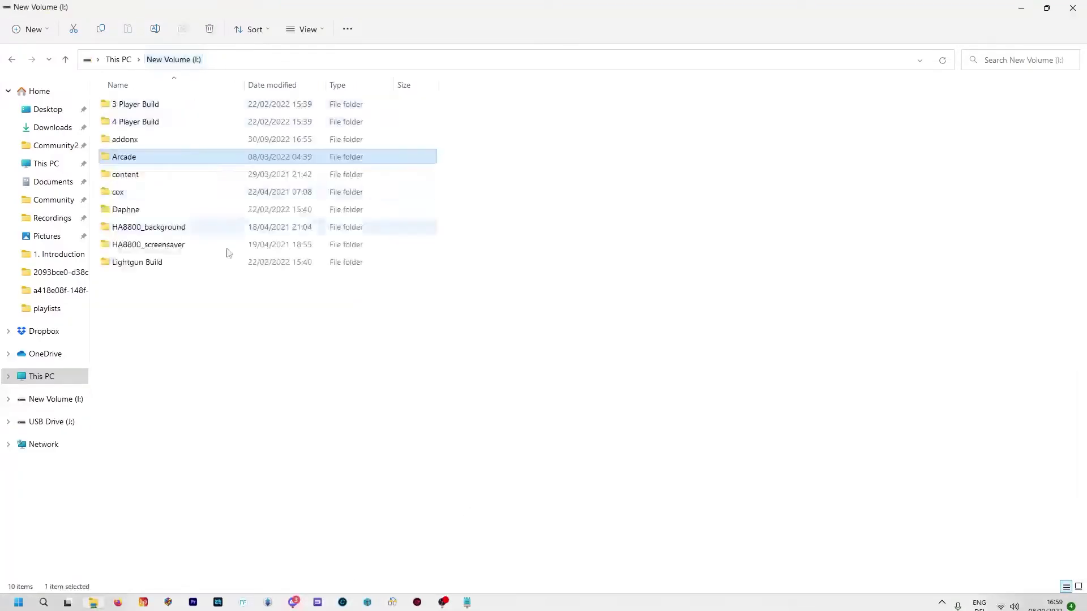
left_click(120, 192)
double_click(120, 191)
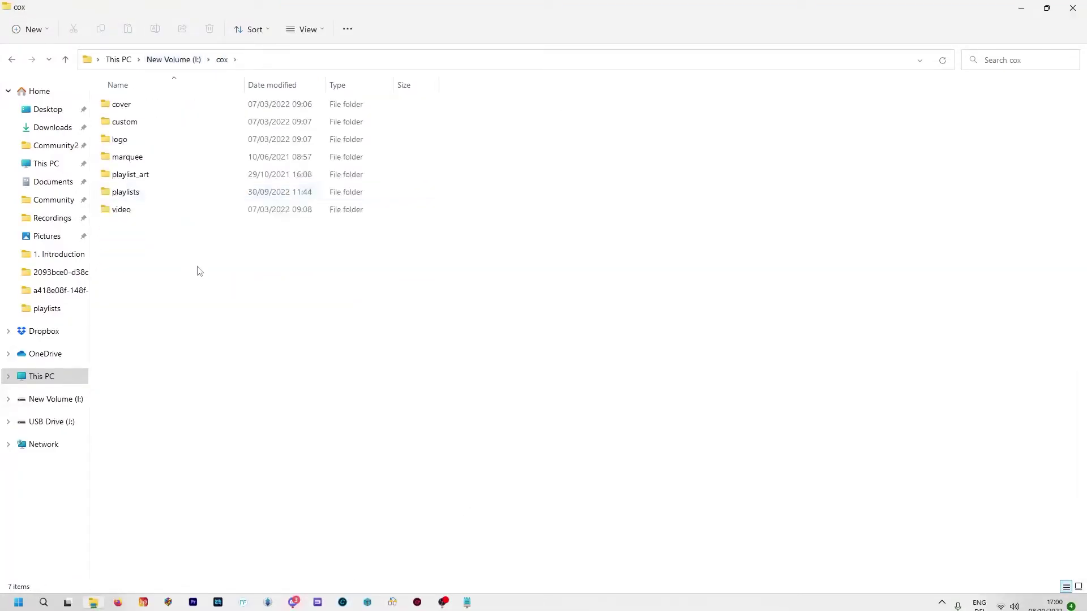
left_click(135, 180)
double_click(136, 180)
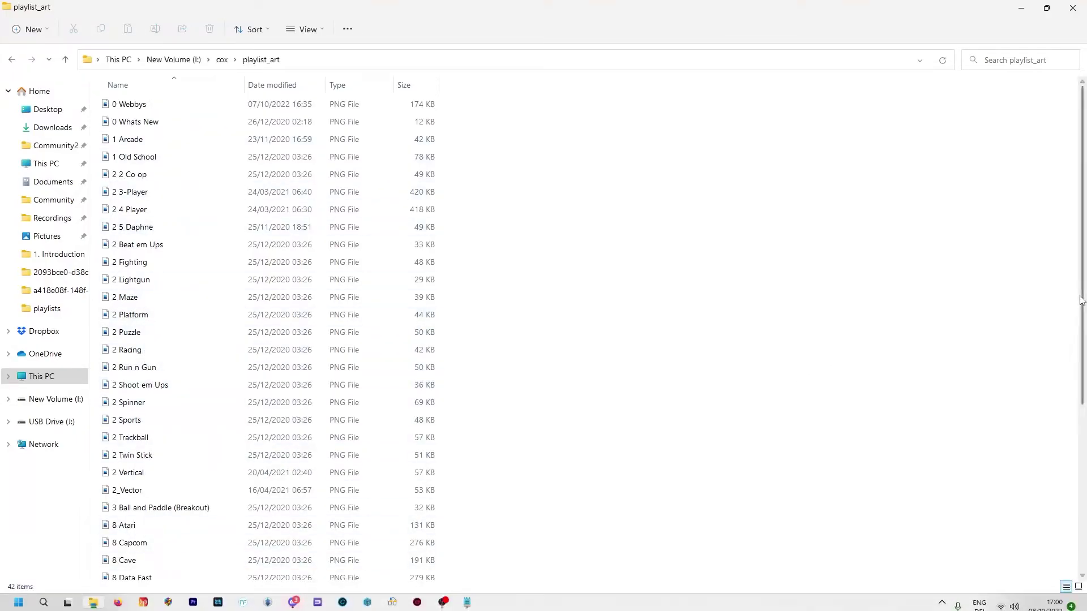
left_click_drag(1081, 301, 1081, 464)
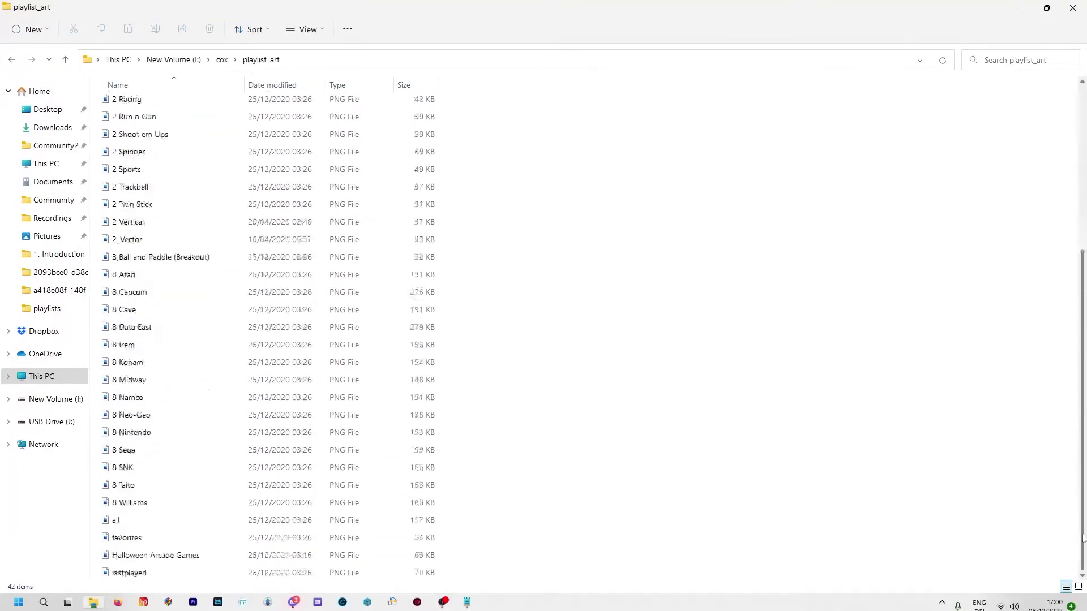
double_click(172, 538)
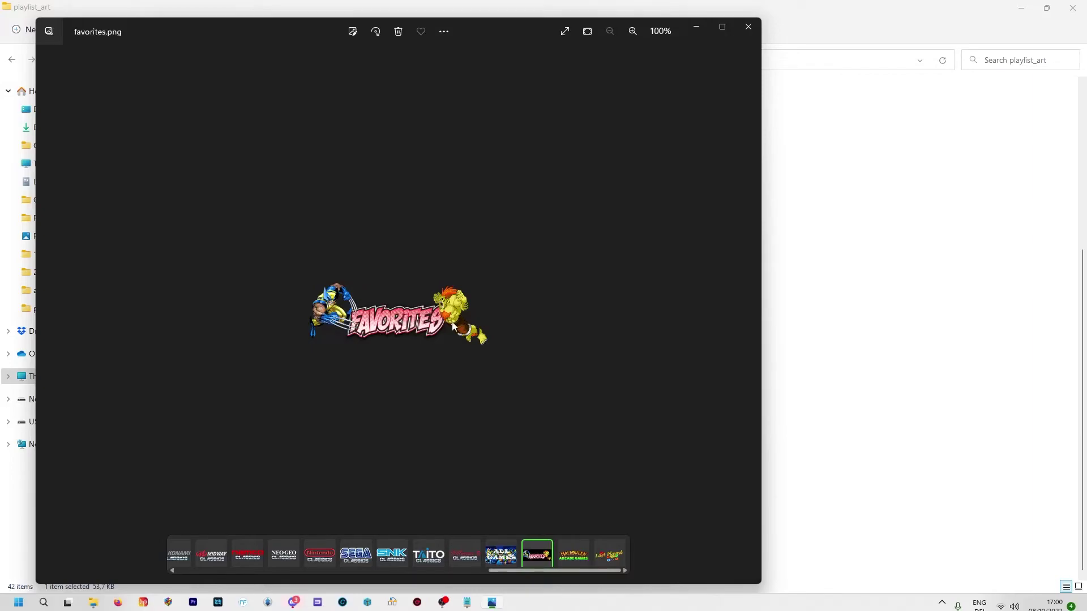
left_click(750, 28)
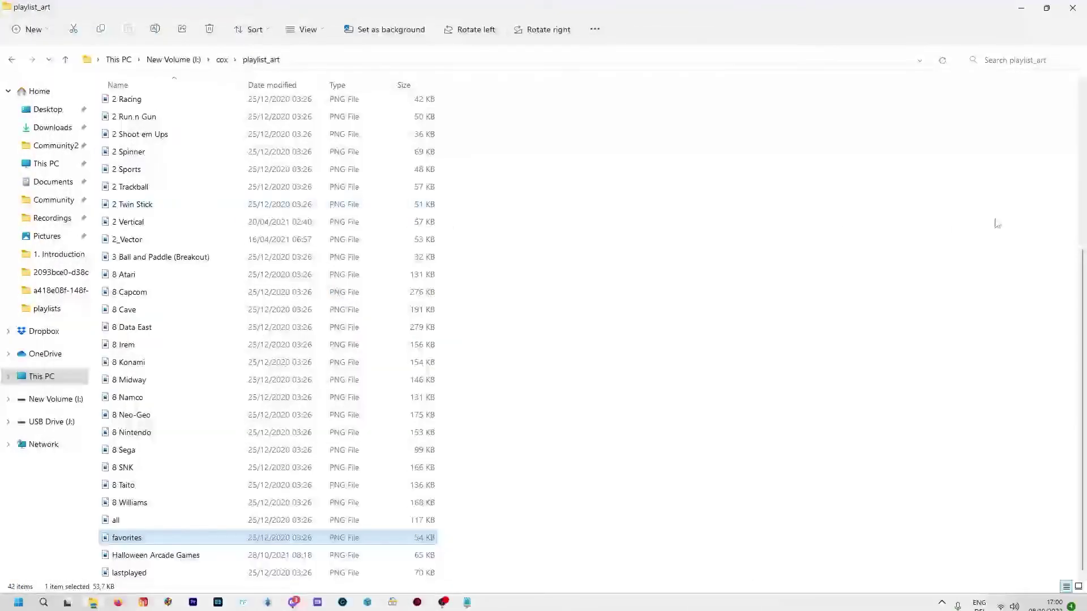
- Scroll the playlist_art listing back to the top at 0 Webbys
scroll(1069, 273, "up", 4)
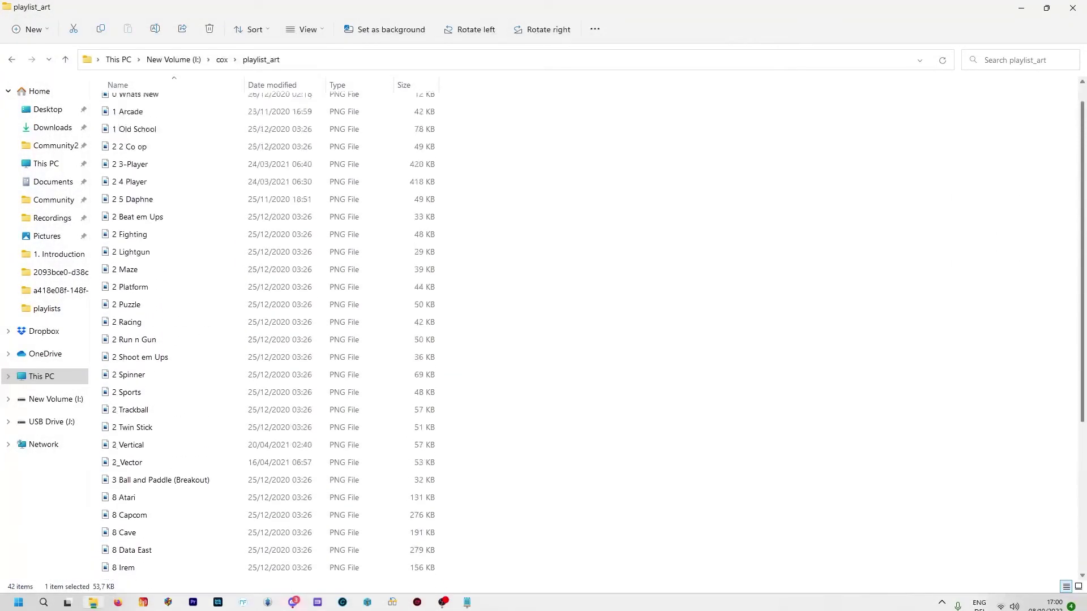
scroll(1069, 273, "down", 4)
scroll(801, 197, "up", 5)
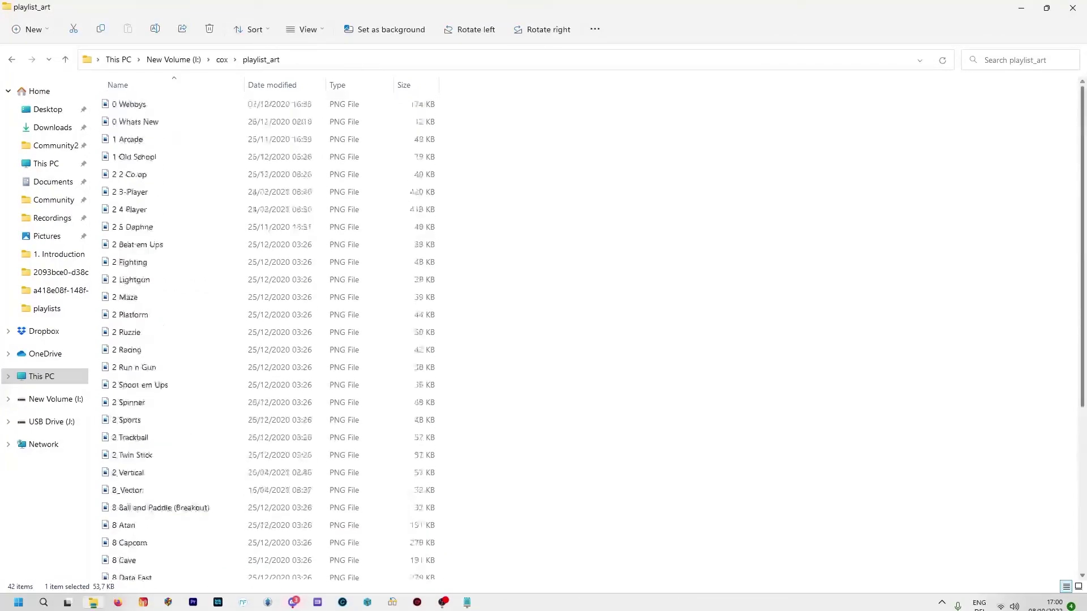
scroll(800, 197, "down", 5)
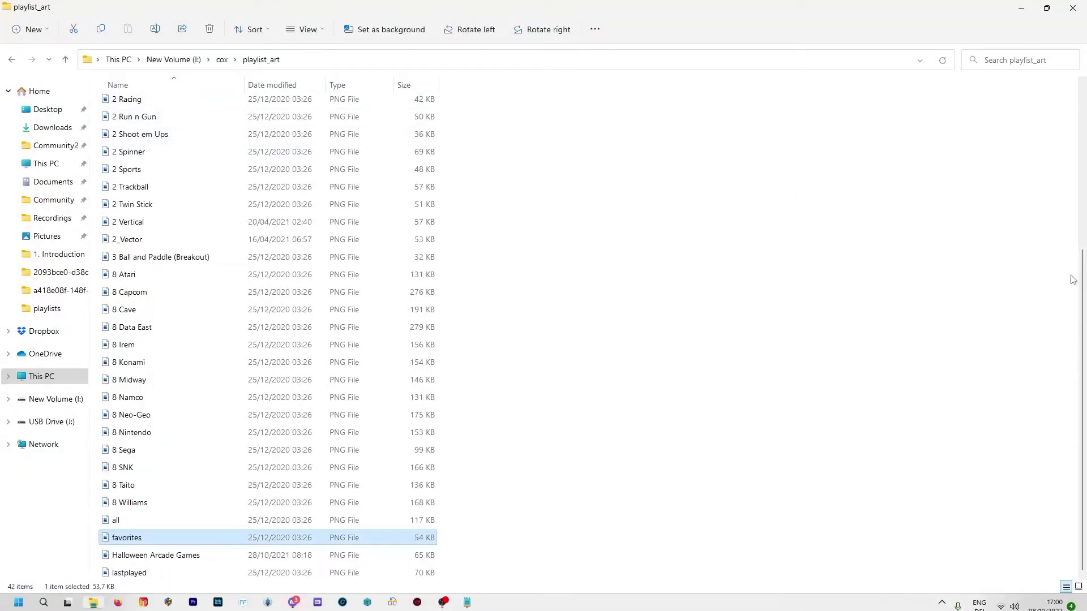
left_click_drag(1083, 263, 1084, 98)
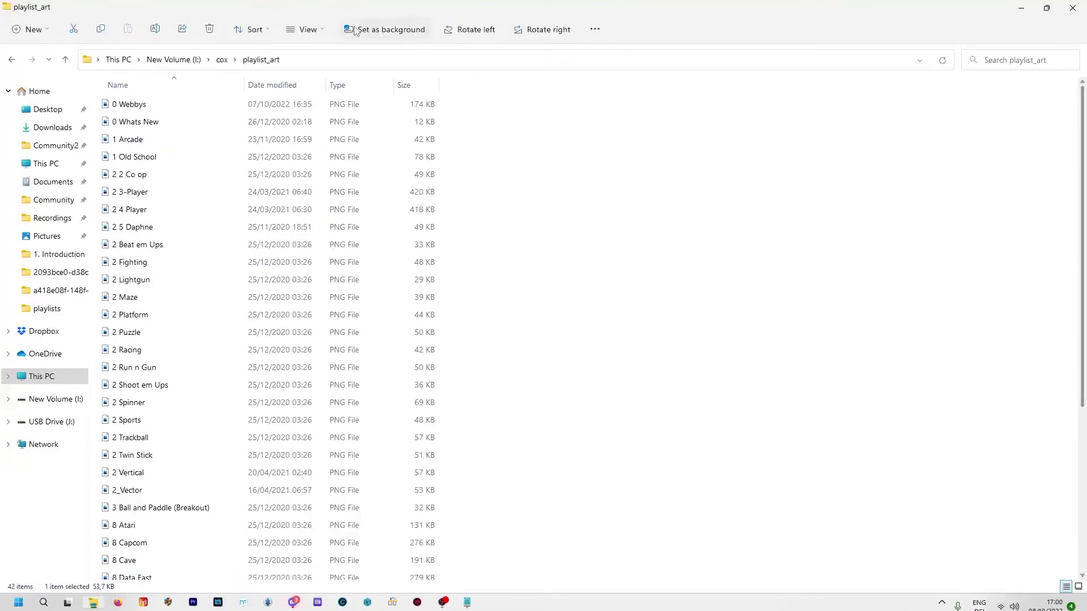